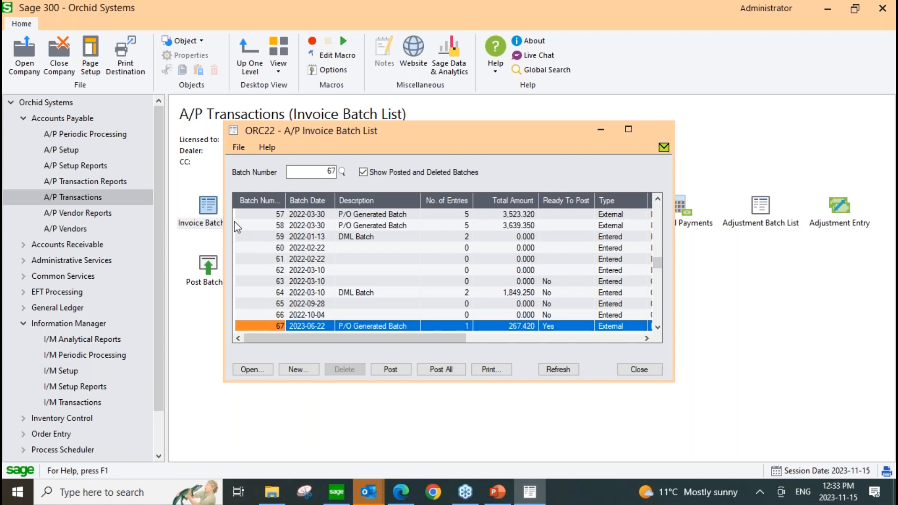
Open DML Batch 64 from the invoice batch list and reposition the invoice entry window so its attached documents pane fits on screen.
{"action": "left_click", "coordinate": [364, 294]}
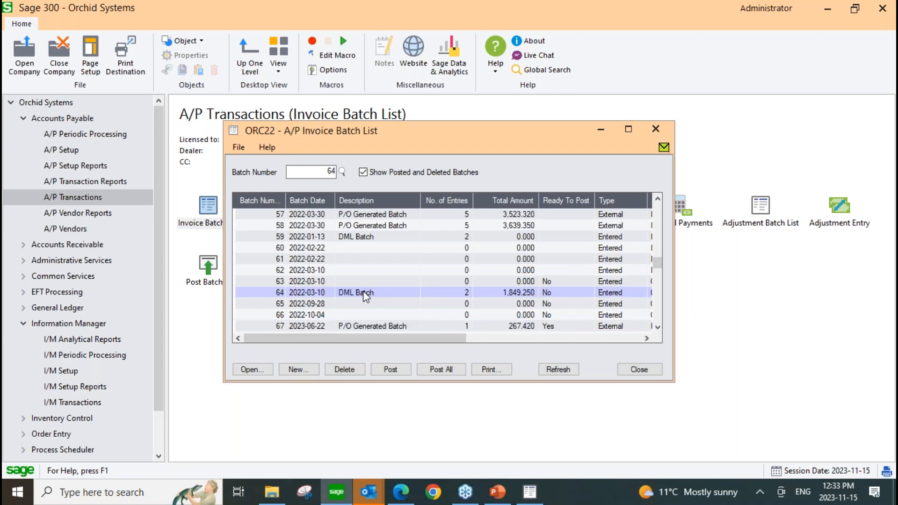
{"action": "double_click", "coordinate": [365, 293]}
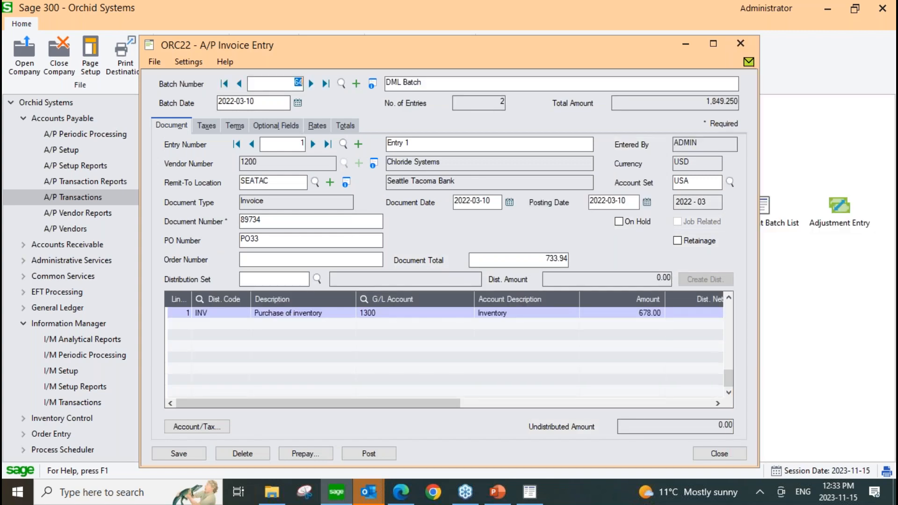
{"action": "left_click_drag", "start_coordinate": [452, 47], "coordinate": [391, 41]}
{"action": "mouse_move", "coordinate": [776, 64]}
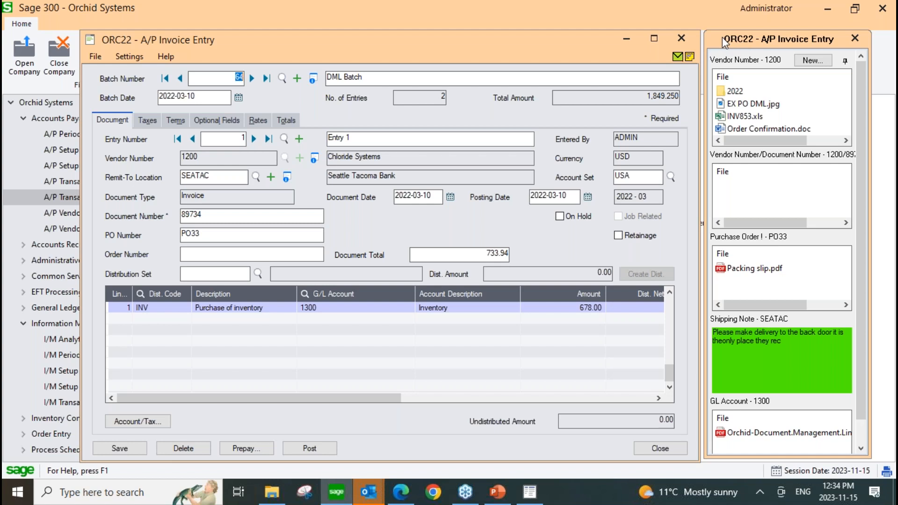
{"action": "left_click_drag", "start_coordinate": [585, 44], "coordinate": [579, 40]}
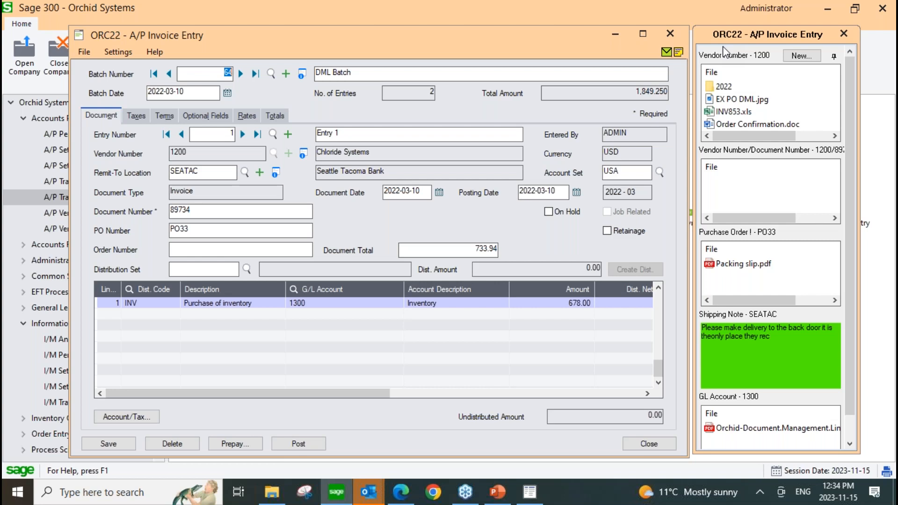
{"action": "mouse_move", "coordinate": [717, 90]}
Switch to File Explorer, browse to Orchid\Documents on the C: drive, and enlarge the window to view its folders.
{"action": "left_click", "coordinate": [273, 498]}
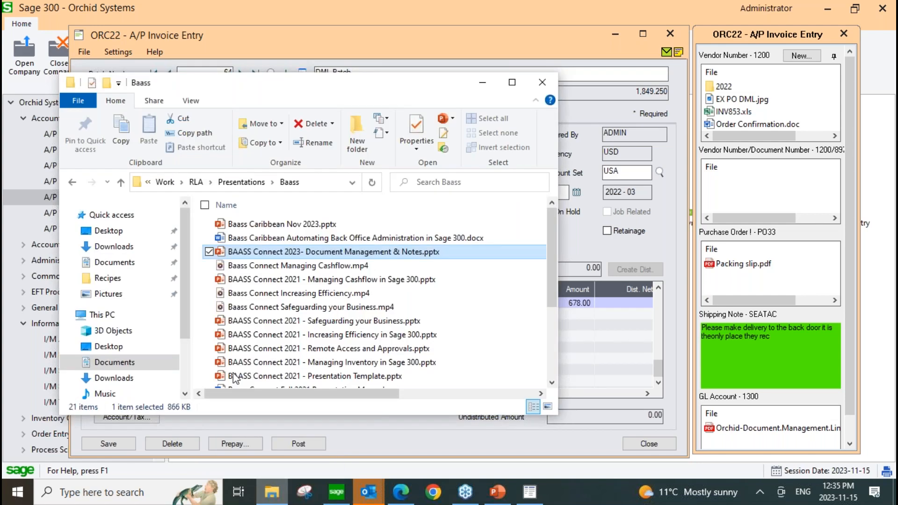
{"action": "scroll", "coordinate": [187, 348], "scroll_direction": "down", "scroll_amount": 3}
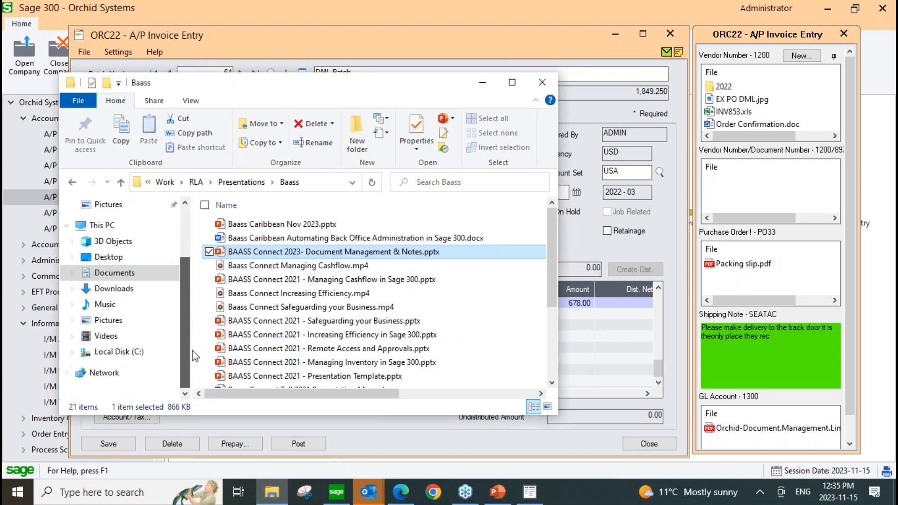
{"action": "left_click", "coordinate": [124, 354]}
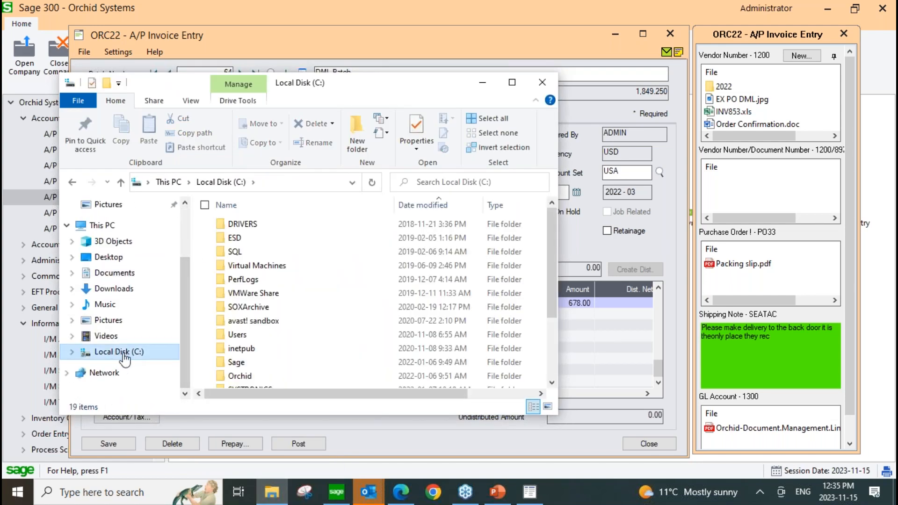
{"action": "scroll", "coordinate": [222, 316], "scroll_direction": "down", "scroll_amount": 3}
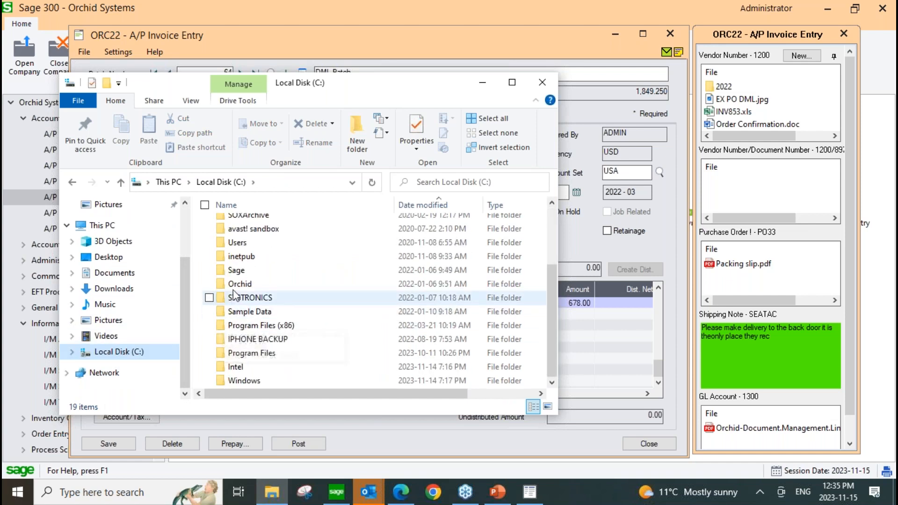
{"action": "double_click", "coordinate": [236, 287]}
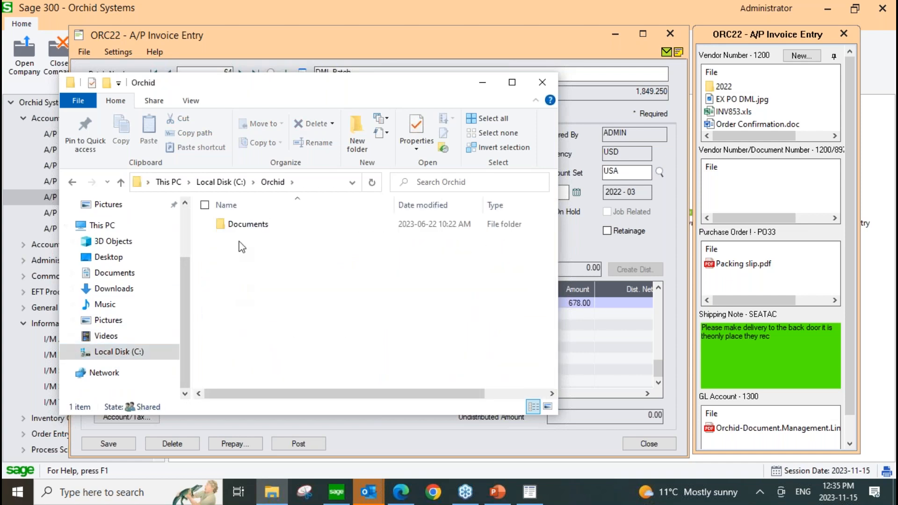
{"action": "double_click", "coordinate": [240, 226]}
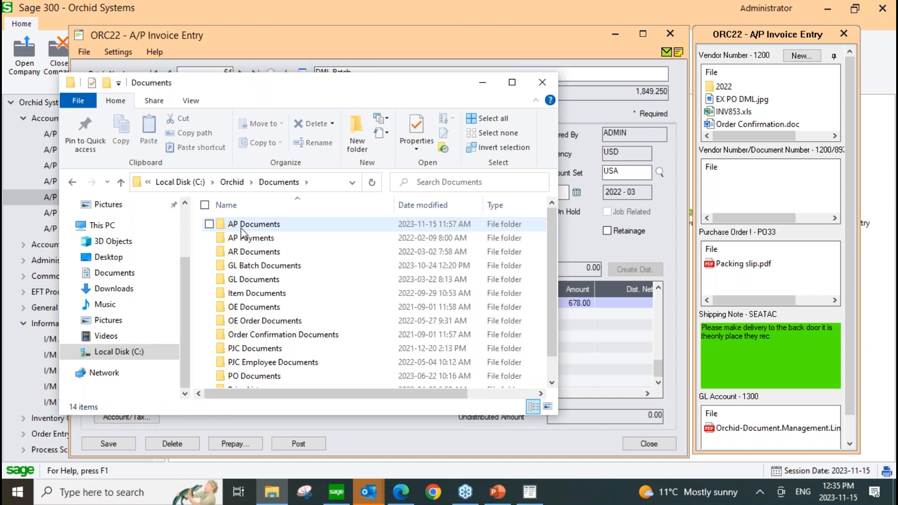
{"action": "left_click_drag", "start_coordinate": [321, 92], "coordinate": [321, 64]}
{"action": "left_click_drag", "start_coordinate": [279, 389], "coordinate": [280, 457]}
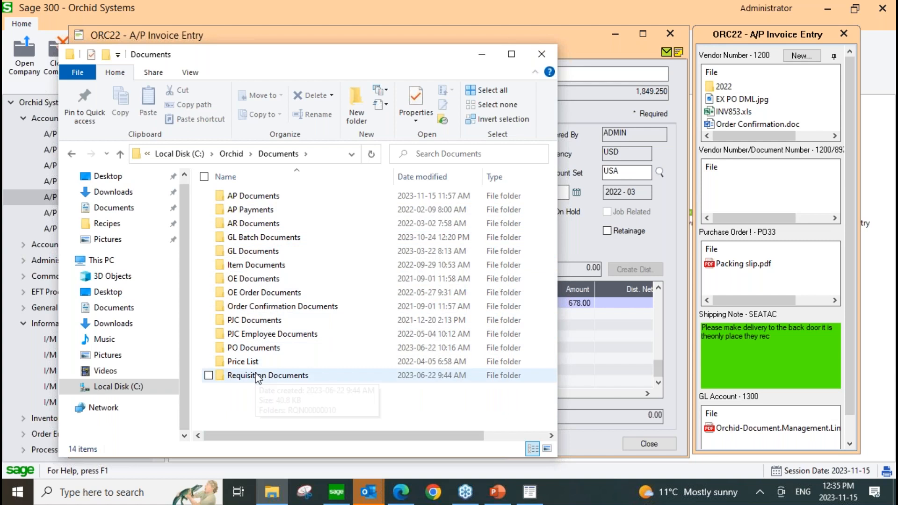
Examine the files in folder 1200 under AP Documents and return to the AP Documents folder.
{"action": "double_click", "coordinate": [259, 198]}
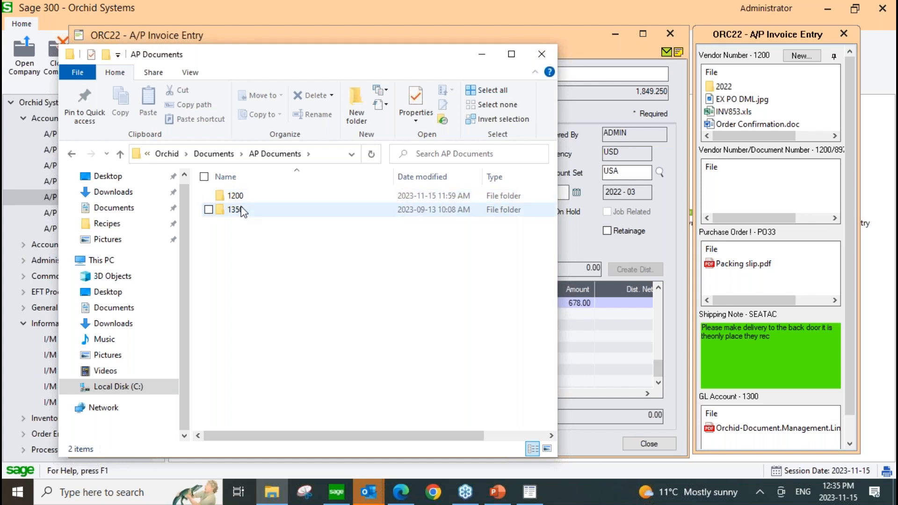
{"action": "double_click", "coordinate": [236, 196]}
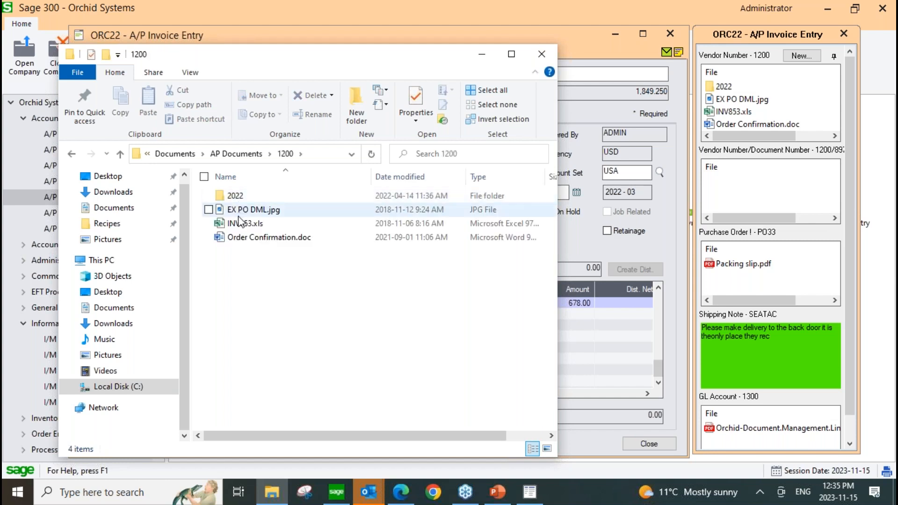
{"action": "mouse_move", "coordinate": [730, 96]}
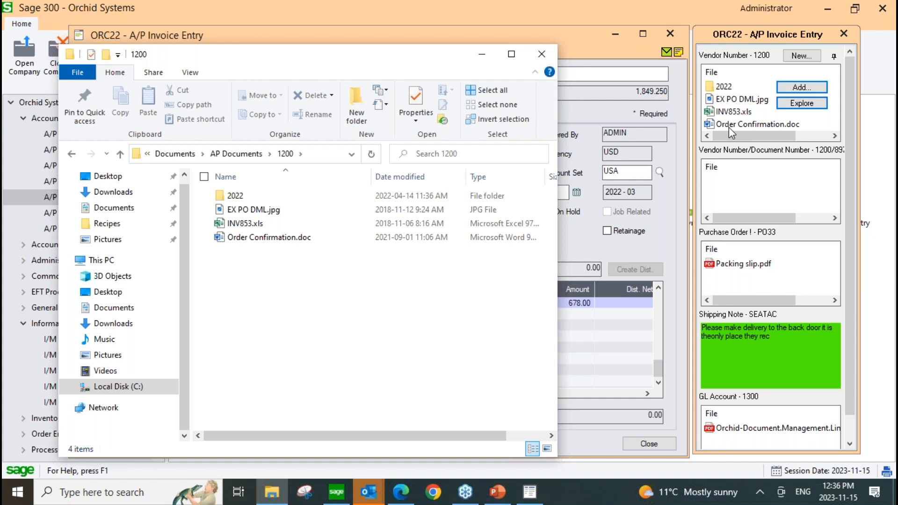
{"action": "left_click", "coordinate": [236, 154]}
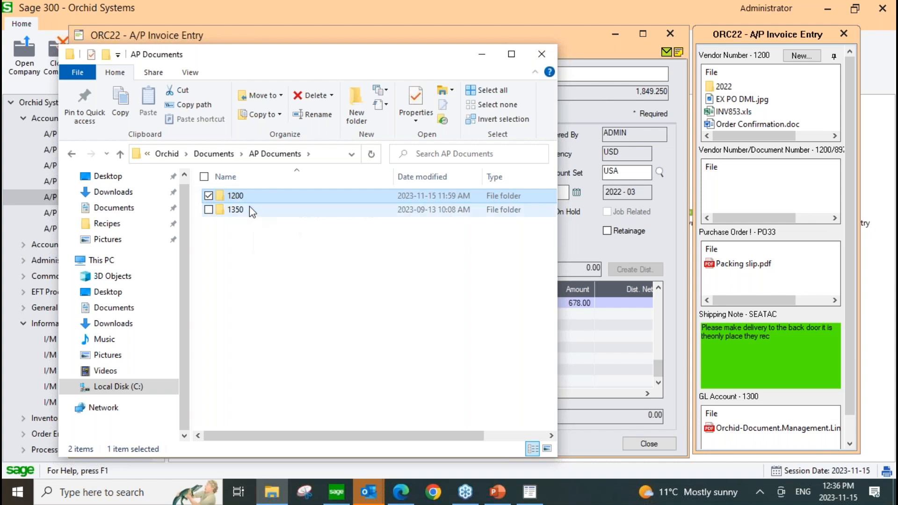
Display invoice entry 2 in Sage 300 and attach Example of POBackup.docx from the Suspense folder to the vendor's documents.
{"action": "left_click", "coordinate": [489, 61]}
{"action": "left_click", "coordinate": [243, 134]}
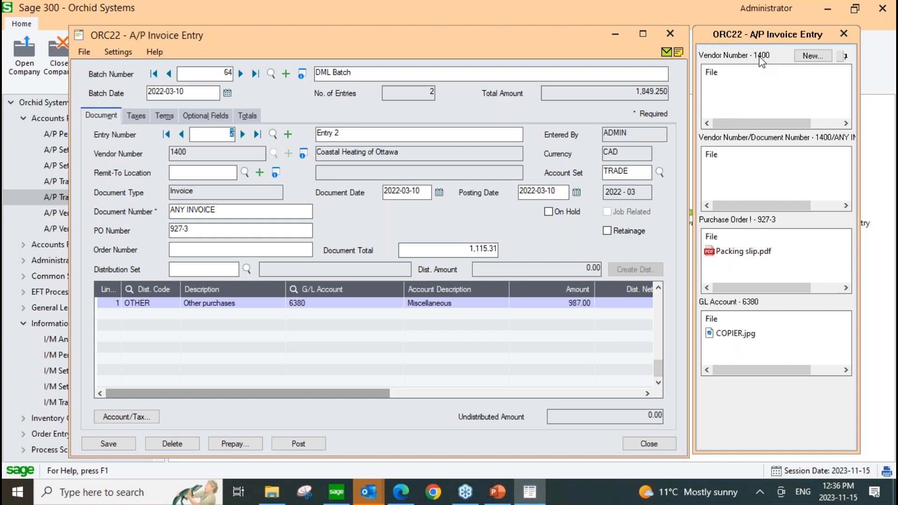
{"action": "mouse_move", "coordinate": [763, 87]}
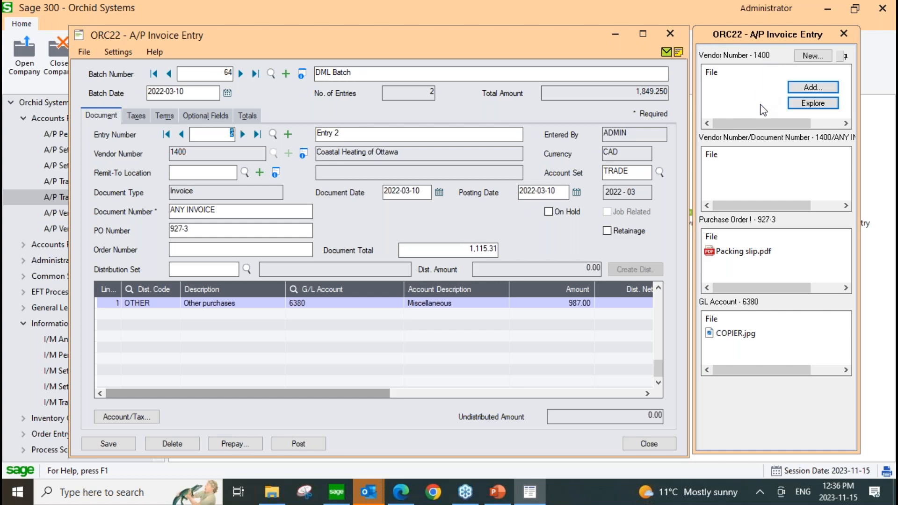
{"action": "left_click", "coordinate": [818, 86]}
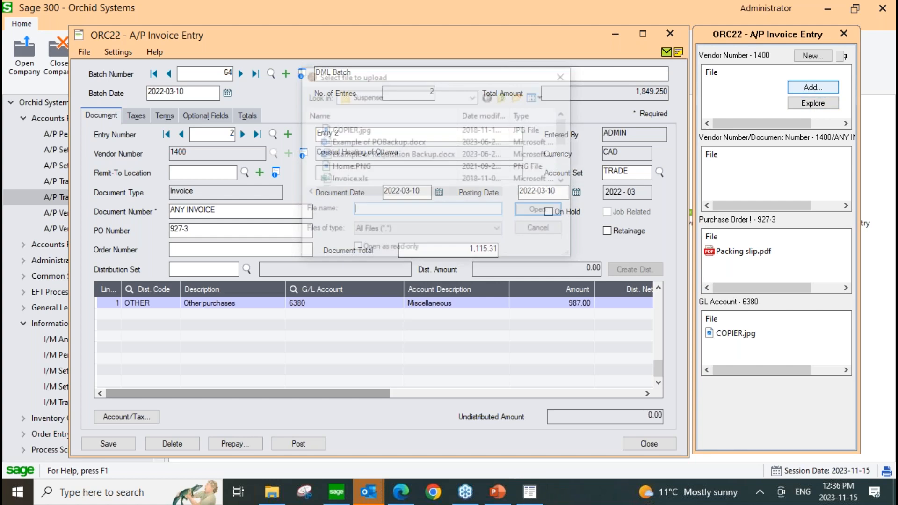
{"action": "left_click", "coordinate": [474, 96]}
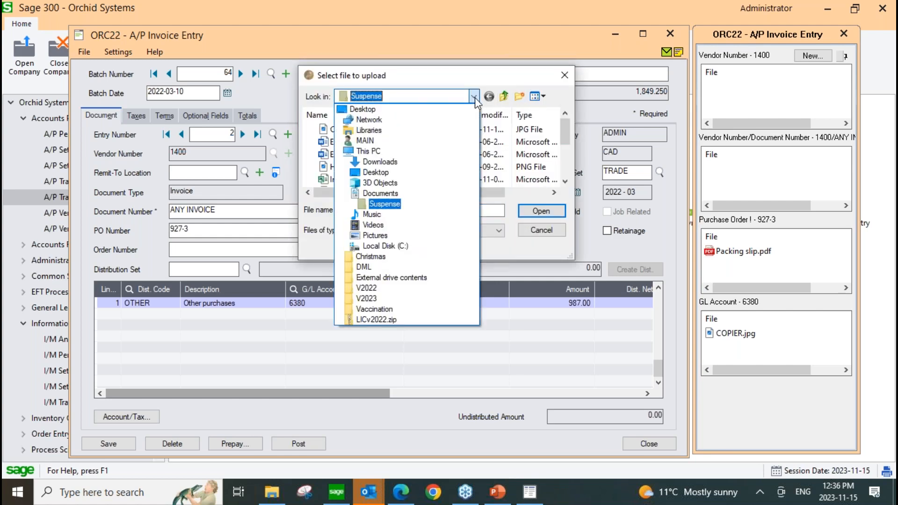
{"action": "left_click", "coordinate": [474, 97]}
{"action": "left_click_drag", "start_coordinate": [347, 143], "coordinate": [740, 101]}
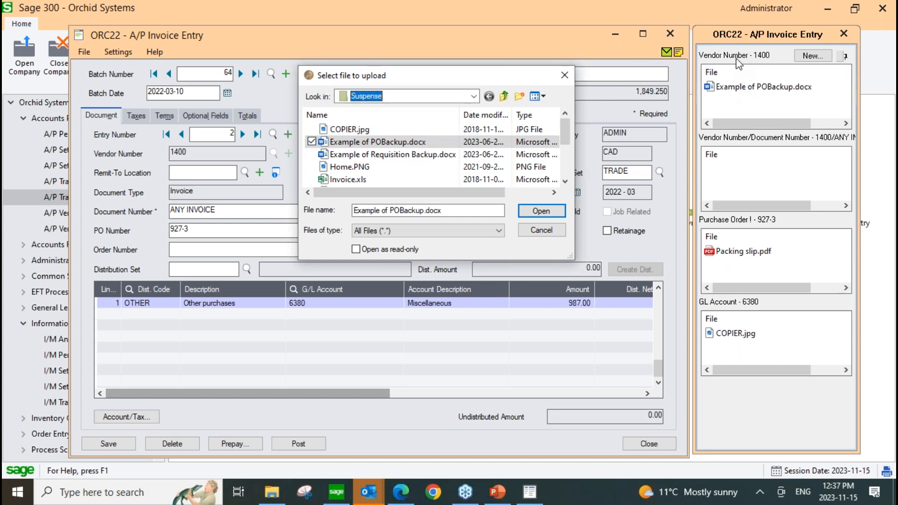
{"action": "mouse_move", "coordinate": [734, 99]}
{"action": "left_click", "coordinate": [539, 232]}
Examine folder 1400 under AP Documents in File Explorer and close the window.
{"action": "left_click", "coordinate": [270, 498]}
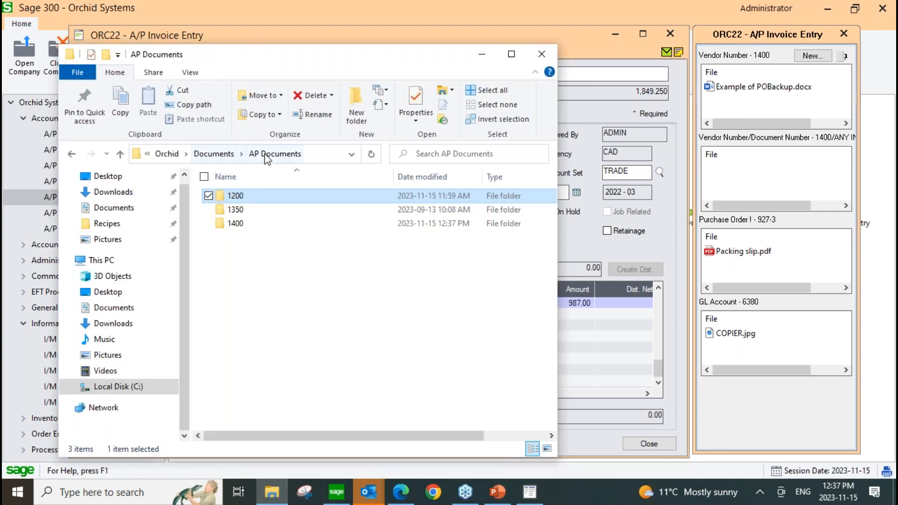
{"action": "left_click", "coordinate": [239, 226]}
{"action": "double_click", "coordinate": [239, 227]}
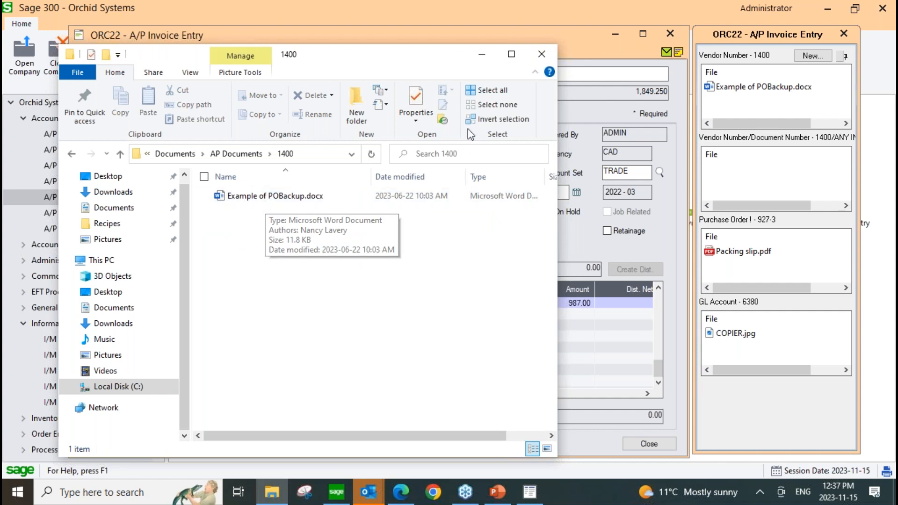
{"action": "left_click", "coordinate": [541, 56]}
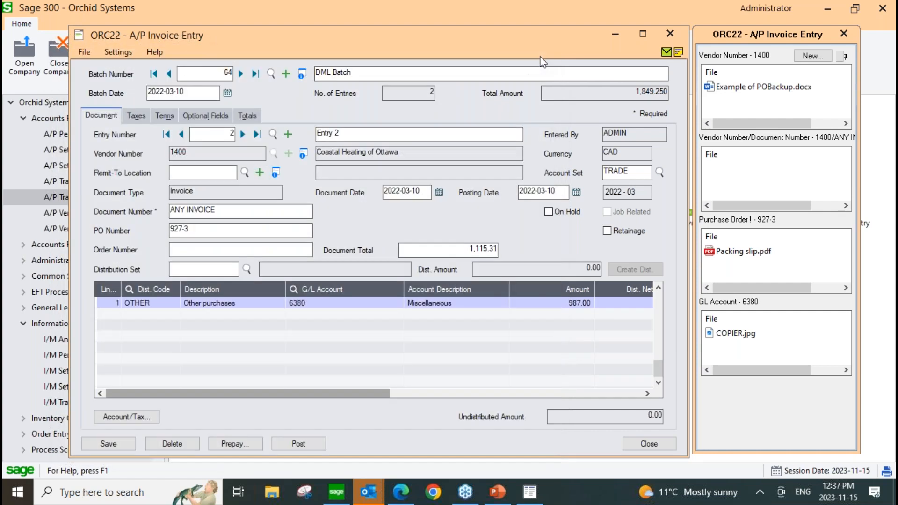
Return to invoice entry 1 and attach Invoice.xls from the Suspense folder to its vendor and document number section.
{"action": "left_click", "coordinate": [168, 137]}
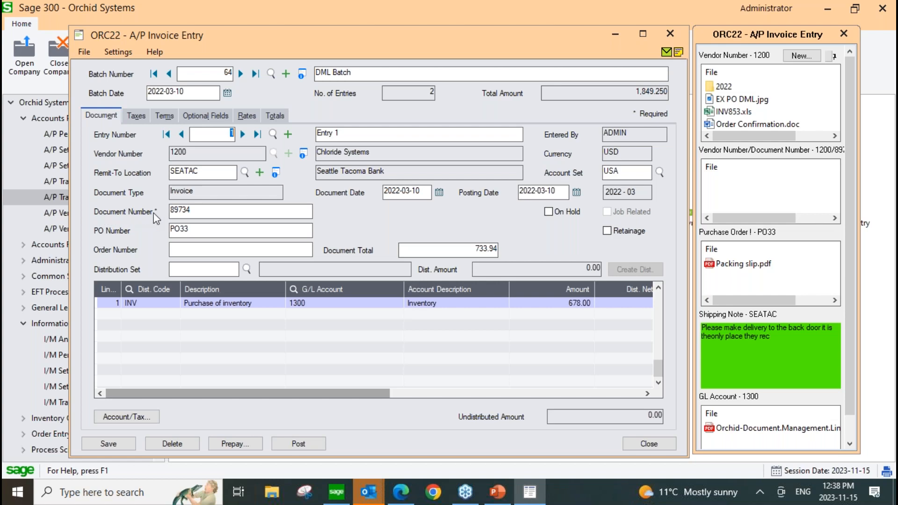
{"action": "mouse_move", "coordinate": [765, 162]}
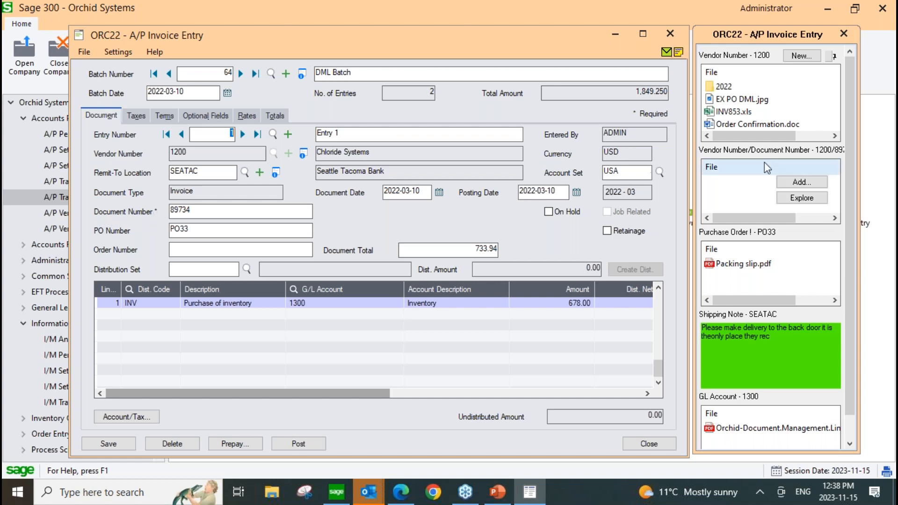
{"action": "left_click", "coordinate": [802, 182]}
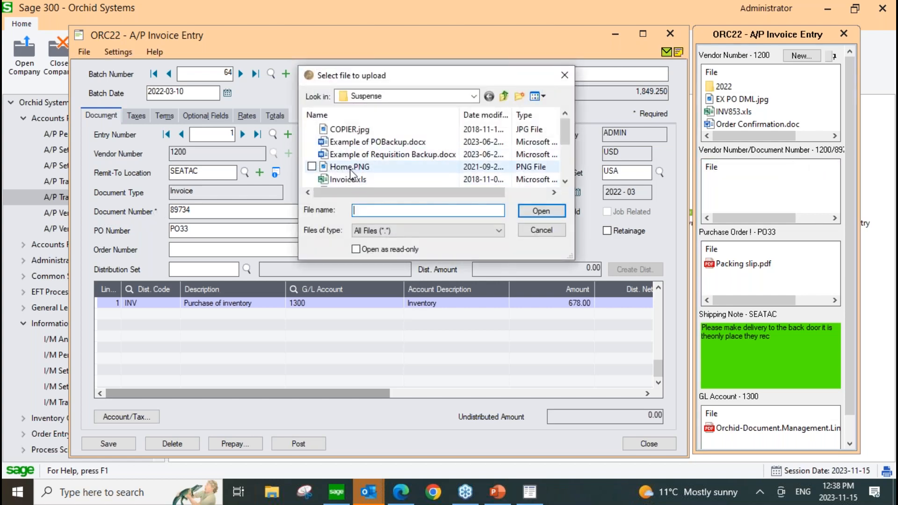
{"action": "left_click_drag", "start_coordinate": [348, 180], "coordinate": [762, 184]}
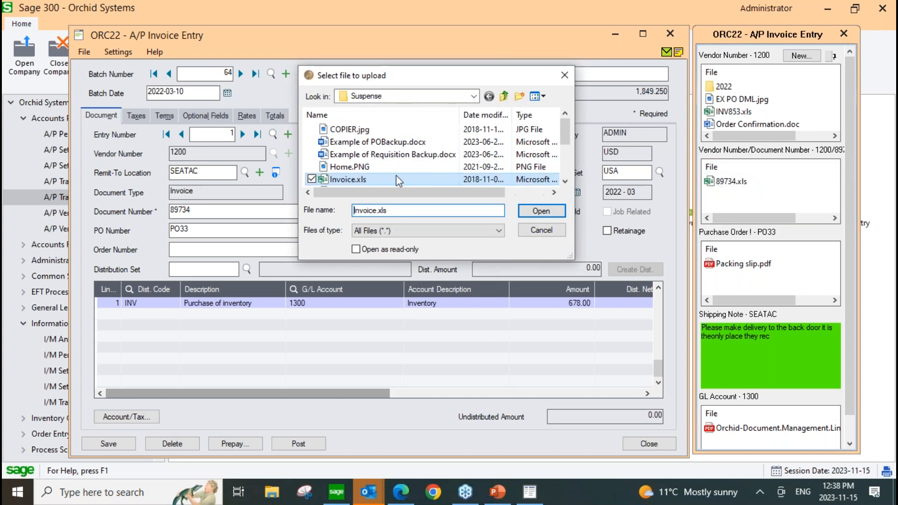
{"action": "left_click", "coordinate": [356, 181]}
{"action": "left_click", "coordinate": [559, 231]}
Attach Invoice.xls again to the vendor and document number section of entry 1, saving the duplicate as 89734-1.xls.
{"action": "mouse_move", "coordinate": [730, 185]}
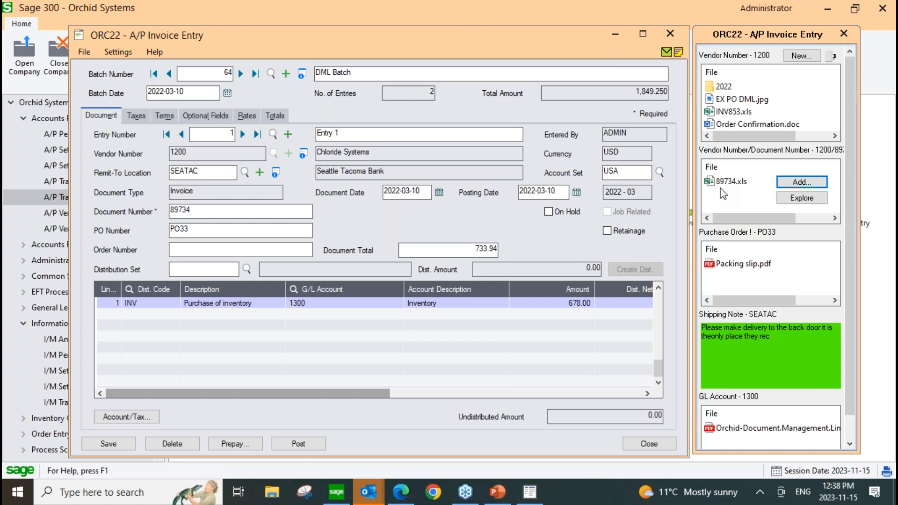
{"action": "left_click", "coordinate": [798, 183]}
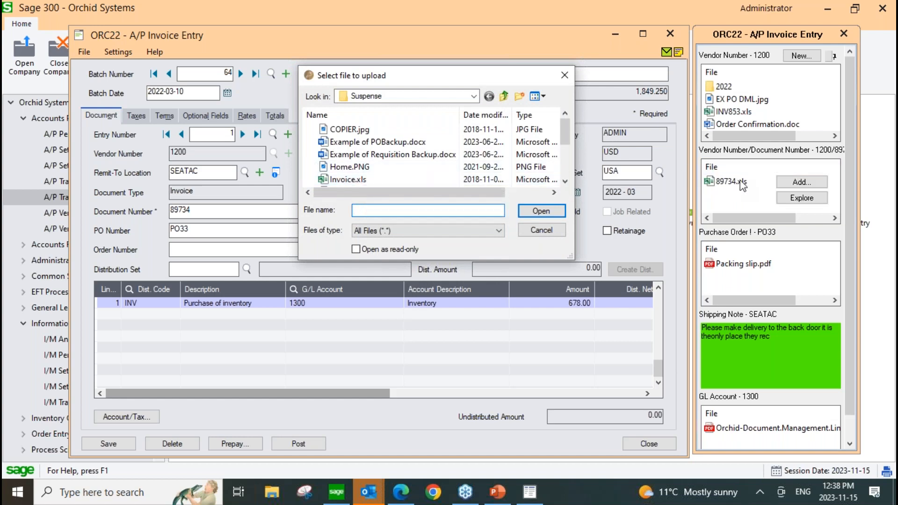
{"action": "left_click_drag", "start_coordinate": [343, 181], "coordinate": [737, 191]}
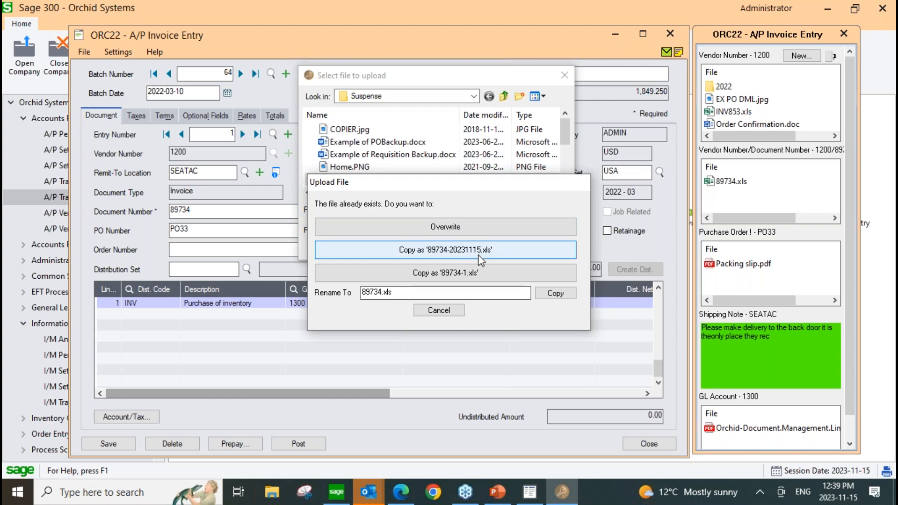
{"action": "left_click", "coordinate": [452, 276]}
{"action": "mouse_move", "coordinate": [737, 189]}
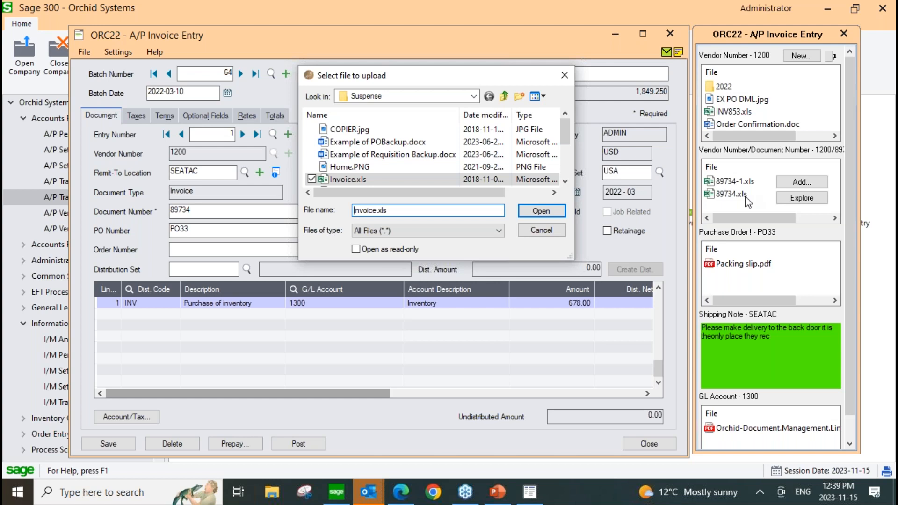
{"action": "left_click", "coordinate": [564, 76]}
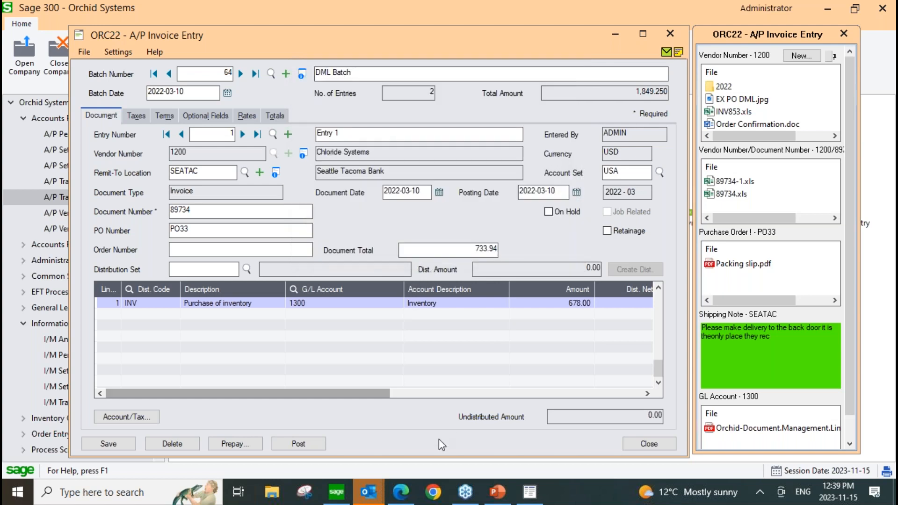
Switch to Outlook, shrink its window beside the Sage 300 documents, and open FW: Sample email for DML demo from the first account's inbox.
{"action": "mouse_move", "coordinate": [369, 492]}
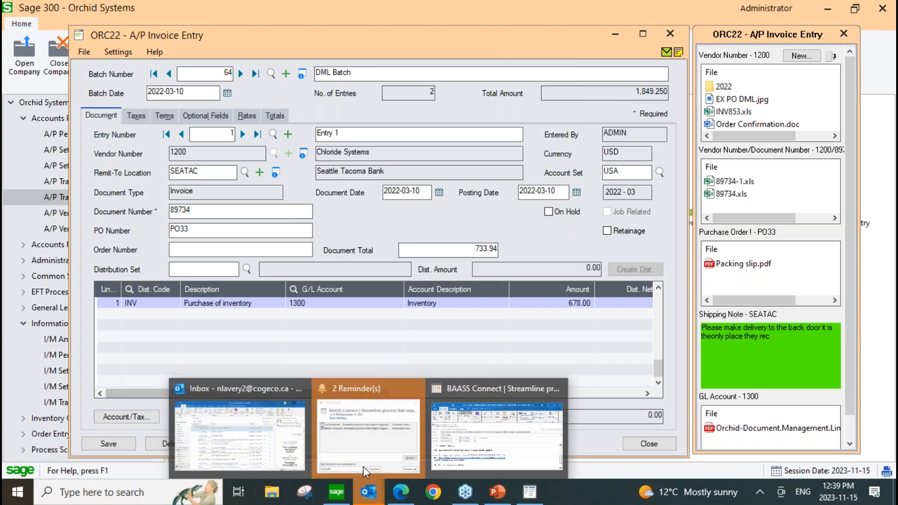
{"action": "left_click", "coordinate": [257, 390]}
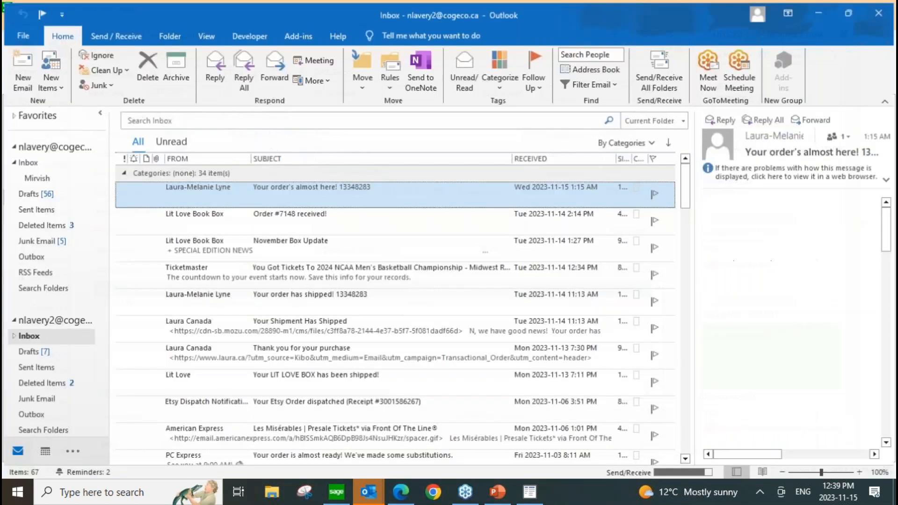
{"action": "left_click", "coordinate": [852, 11]}
{"action": "scroll", "coordinate": [265, 246], "scroll_direction": "down", "scroll_amount": 15}
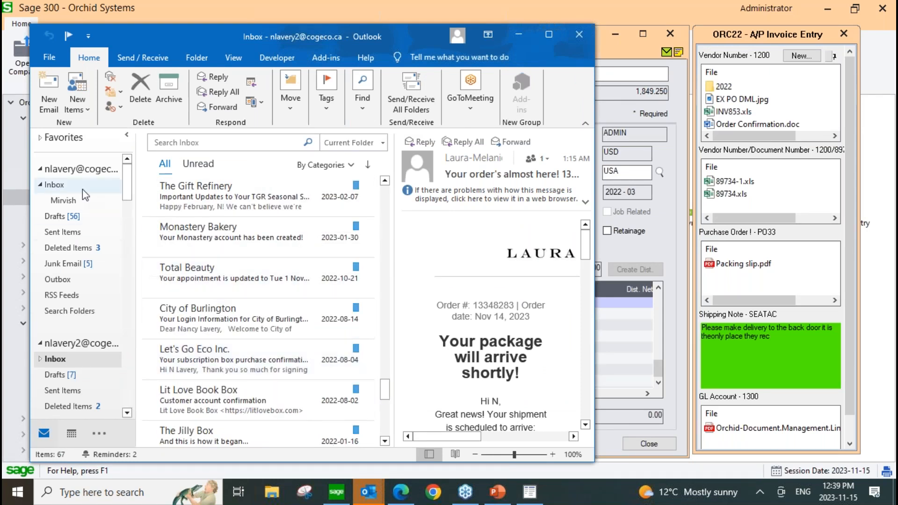
{"action": "left_click", "coordinate": [55, 185]}
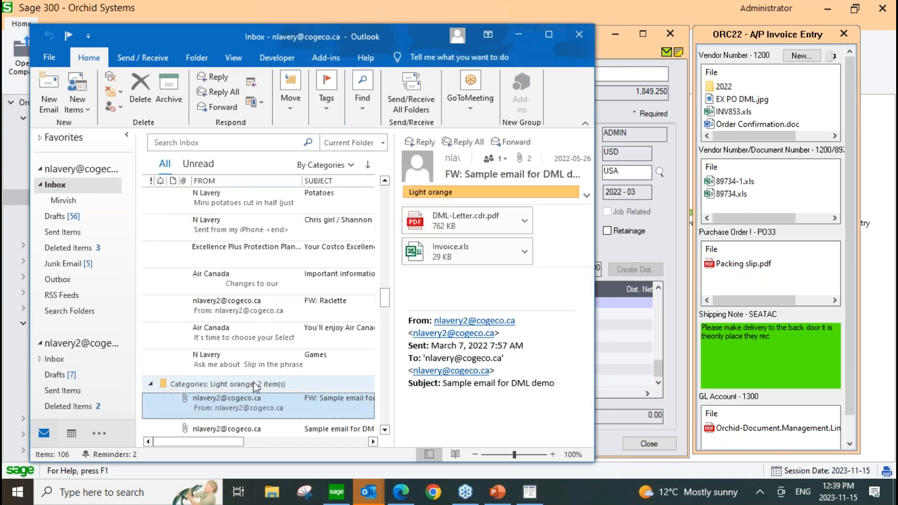
{"action": "double_click", "coordinate": [220, 401]}
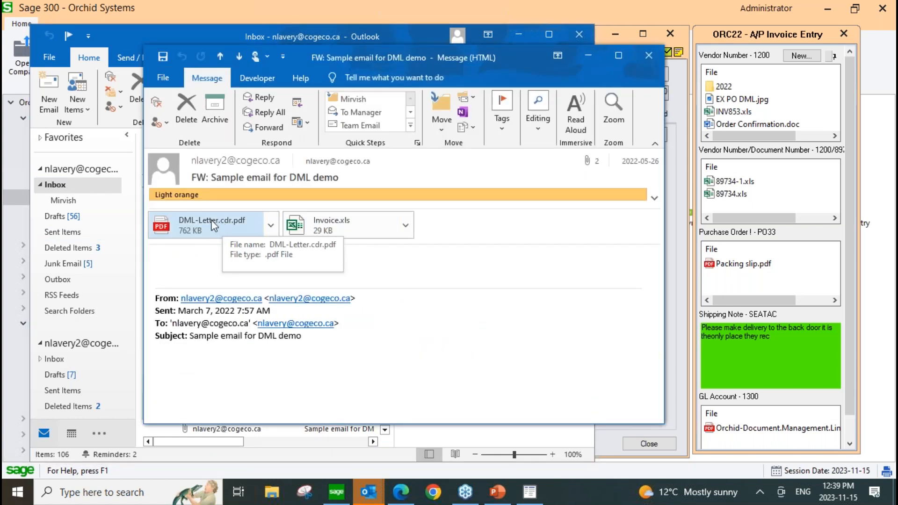
Attach the message's DML-Letter.cdr.pdf and the email itself to entry 1's vendor and document number section, and minimize Outlook.
{"action": "left_click_drag", "start_coordinate": [210, 220], "coordinate": [744, 196]}
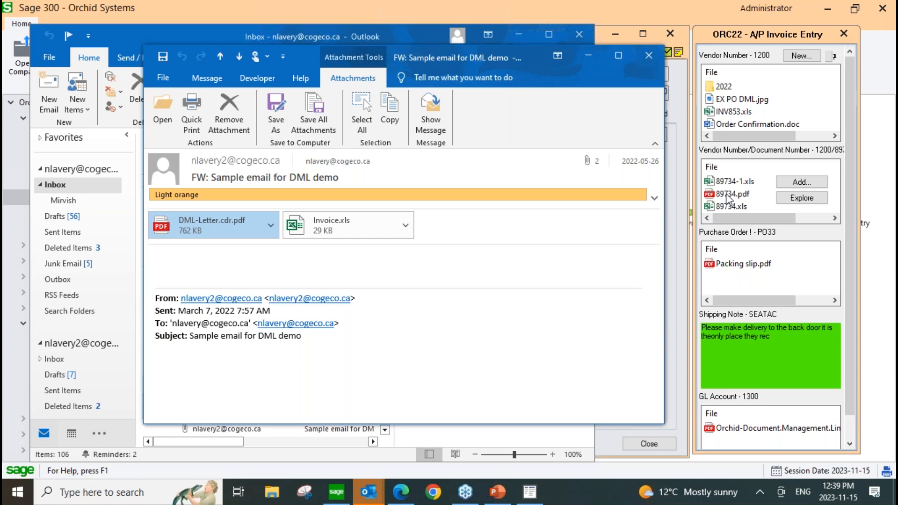
{"action": "left_click", "coordinate": [648, 54]}
{"action": "left_click_drag", "start_coordinate": [219, 406], "coordinate": [765, 184]}
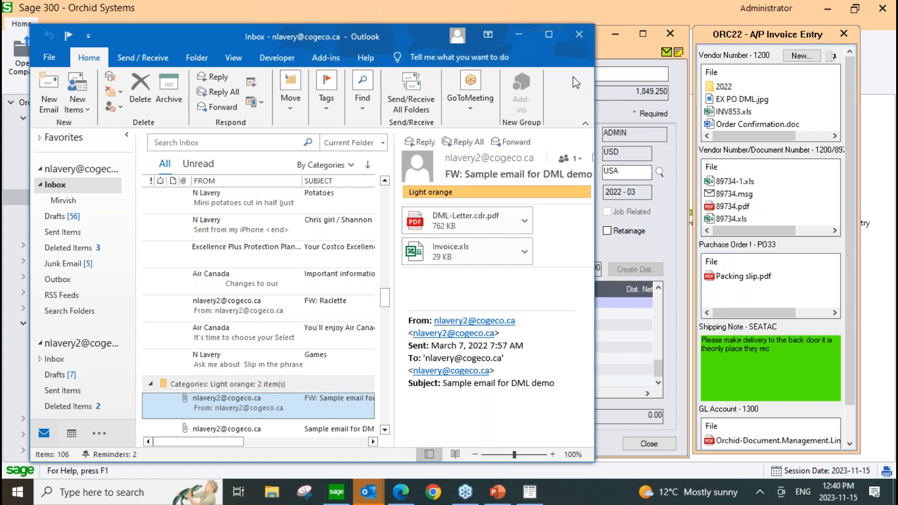
{"action": "left_click", "coordinate": [518, 36]}
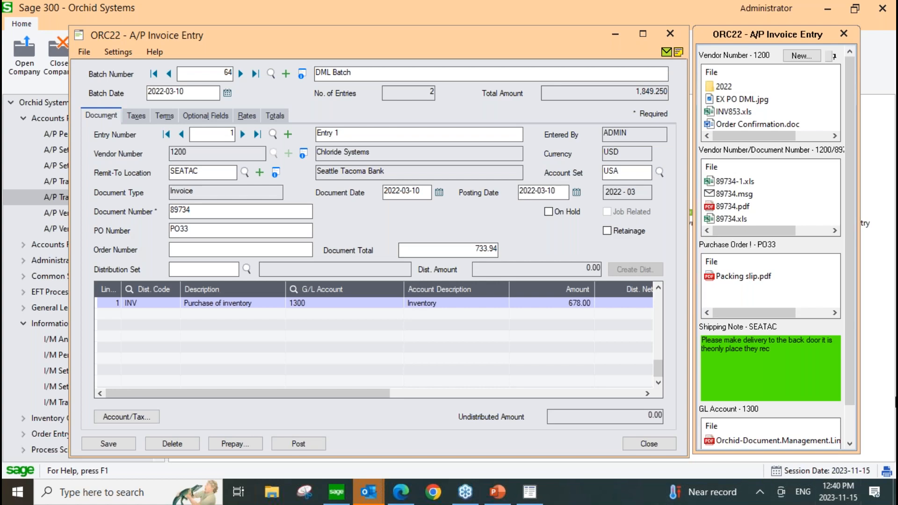
Examine the SEATAC shipping note and the GL account documents for entry 1, and close A/P Invoice Entry and the batch list.
{"action": "left_click_drag", "start_coordinate": [851, 313], "coordinate": [848, 349]}
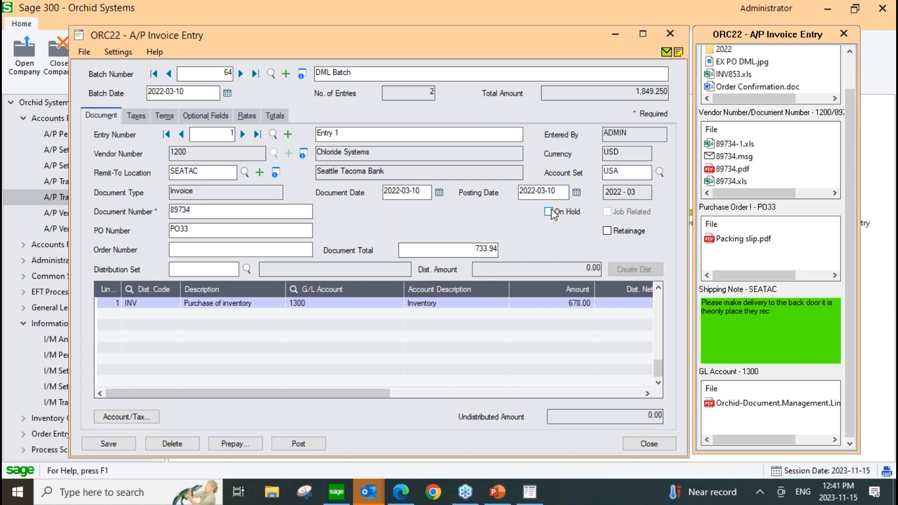
{"action": "mouse_move", "coordinate": [739, 344]}
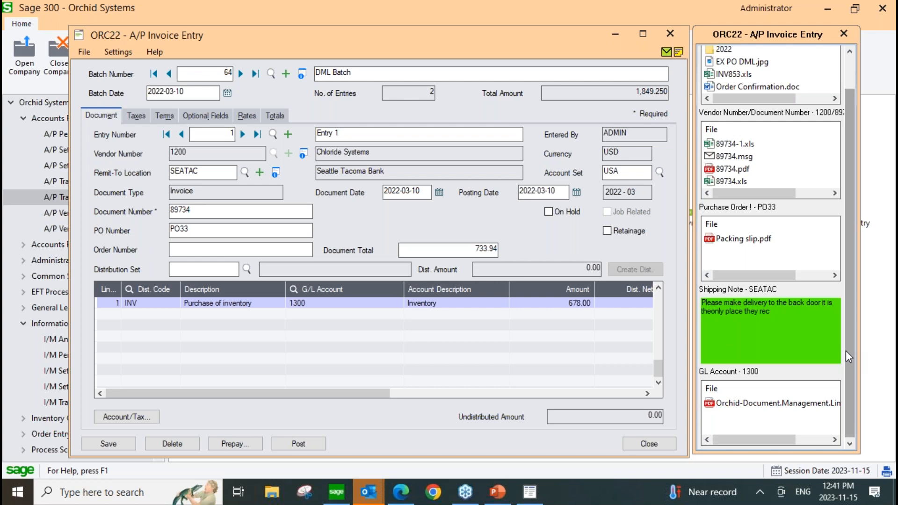
{"action": "mouse_move", "coordinate": [834, 356]}
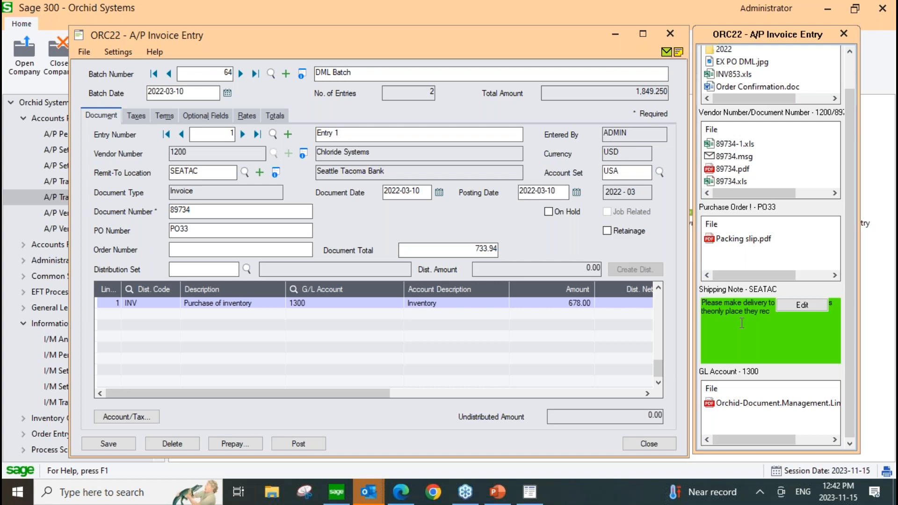
{"action": "left_click", "coordinate": [672, 34]}
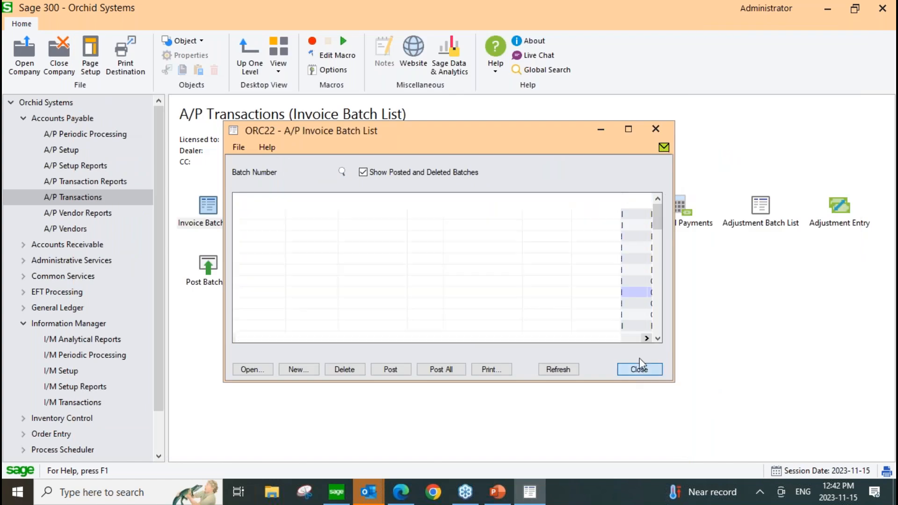
{"action": "left_click", "coordinate": [644, 361]}
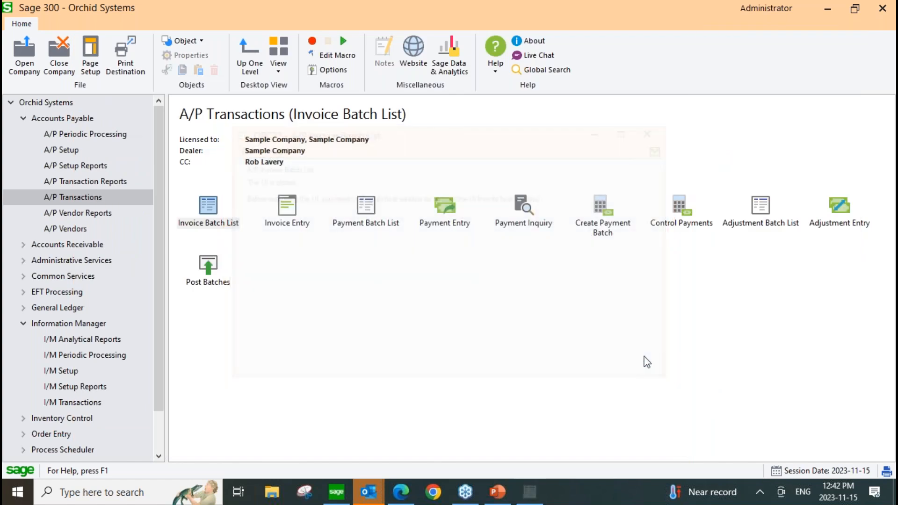
Open the I/M Options and show the Notes/DML/Extender Tray details of the VENDOR NUMBER and DOCUMENT NUMBER line with display order 2.
{"action": "left_click", "coordinate": [52, 371]}
{"action": "left_click", "coordinate": [210, 208]}
{"action": "double_click", "coordinate": [211, 208]}
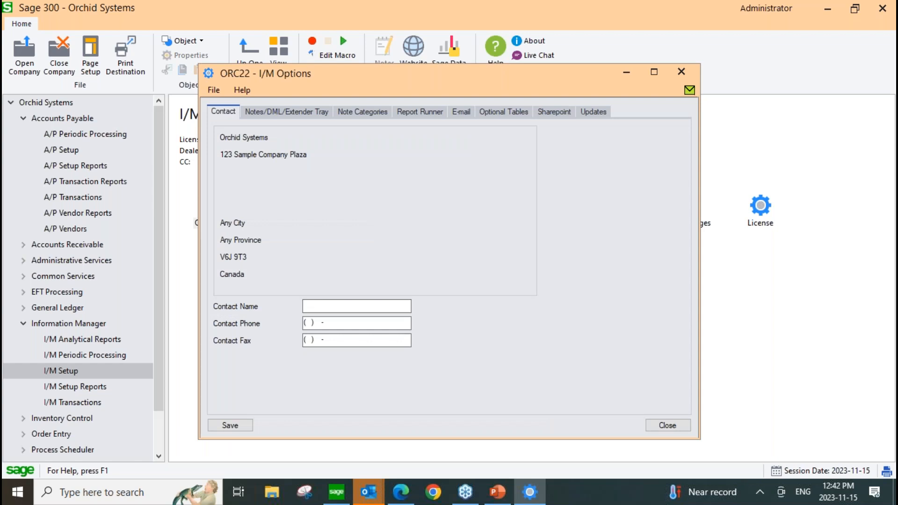
{"action": "left_click", "coordinate": [277, 112]}
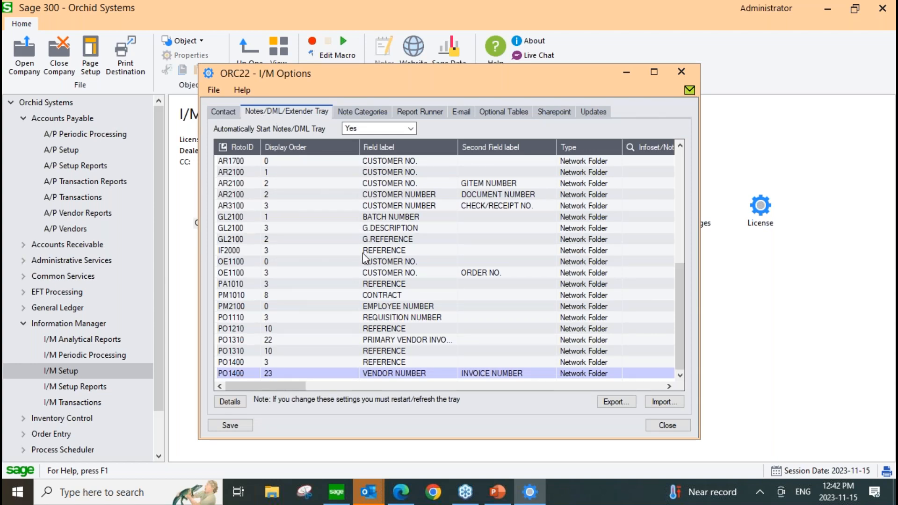
{"action": "scroll", "coordinate": [347, 306], "scroll_direction": "up", "scroll_amount": 4}
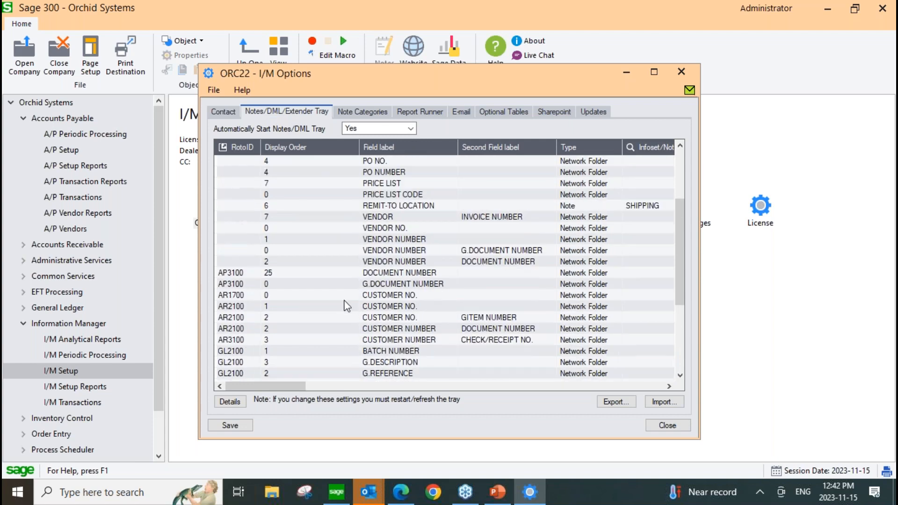
{"action": "left_click", "coordinate": [481, 264]}
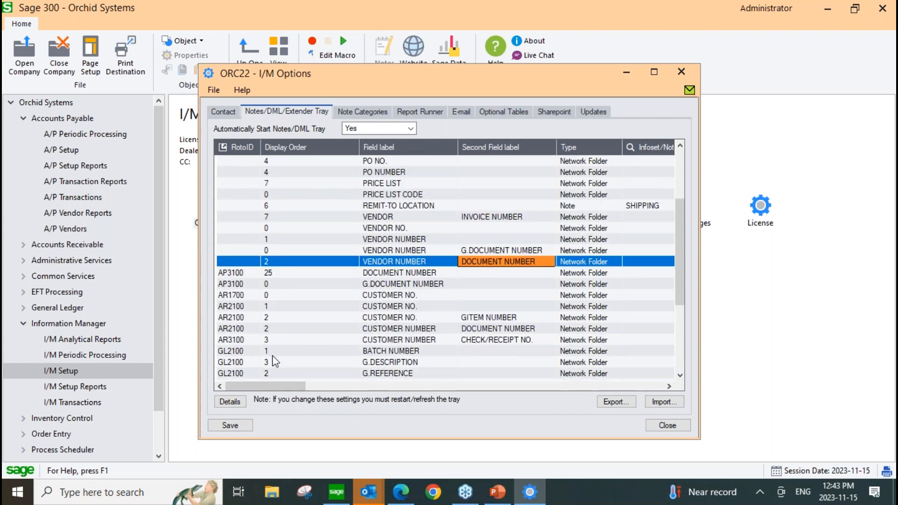
{"action": "left_click", "coordinate": [237, 403]}
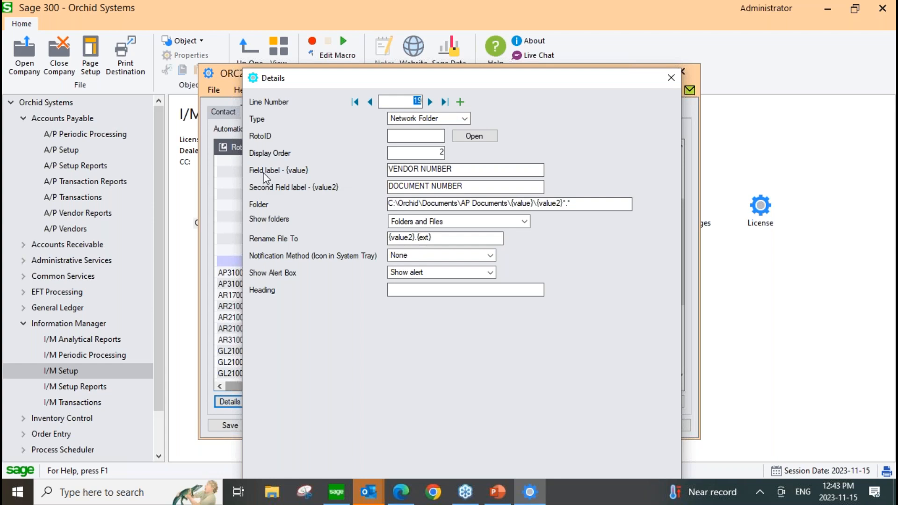
Examine the line's two field labels and the {value} placeholder in its folder path, and close the details.
{"action": "left_click", "coordinate": [484, 171]}
{"action": "left_click_drag", "start_coordinate": [484, 171], "coordinate": [385, 170]}
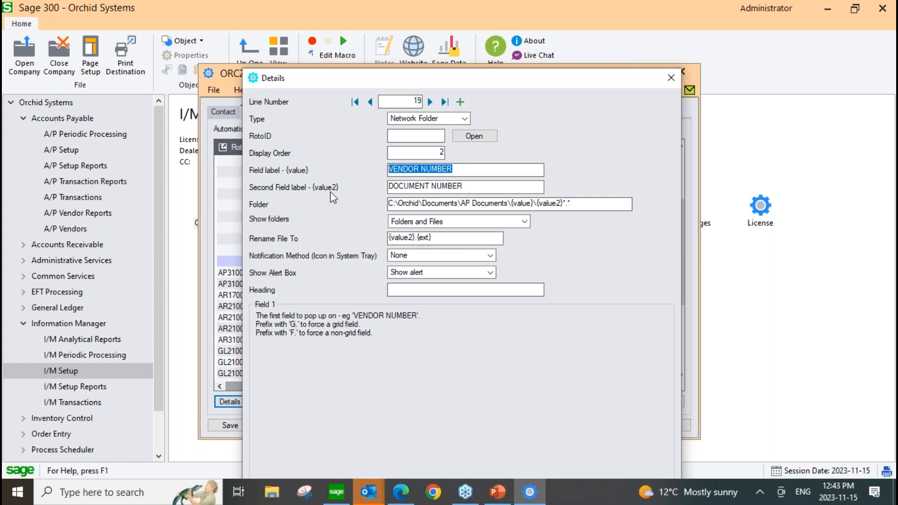
{"action": "left_click_drag", "start_coordinate": [477, 186], "coordinate": [383, 187]}
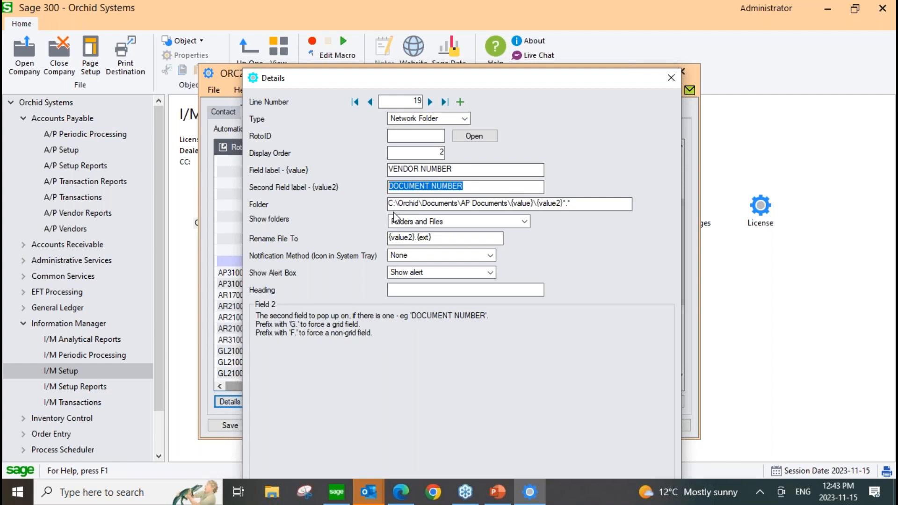
{"action": "left_click_drag", "start_coordinate": [397, 204], "coordinate": [373, 206]}
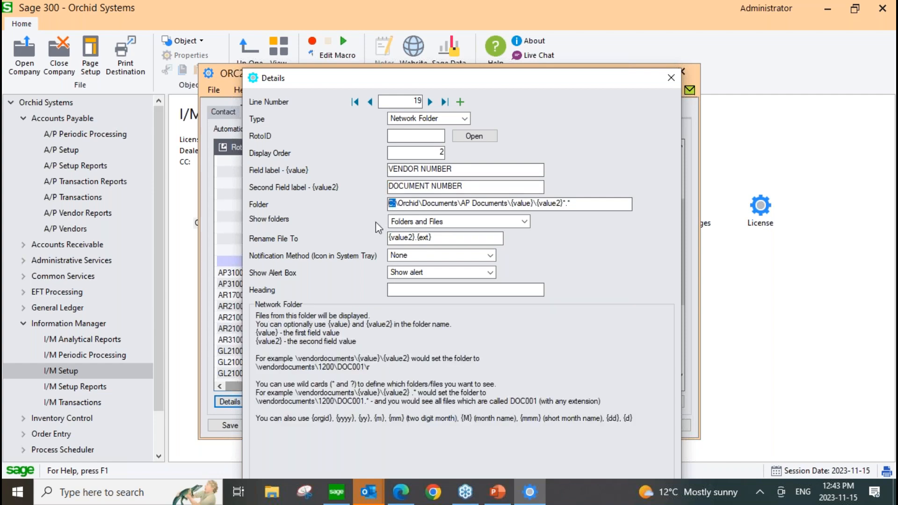
{"action": "left_click_drag", "start_coordinate": [508, 204], "coordinate": [533, 204]}
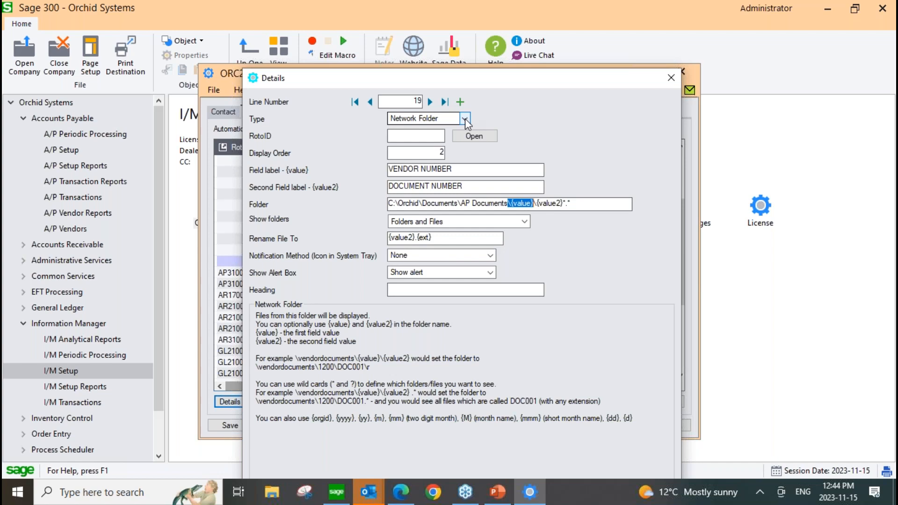
{"action": "left_click", "coordinate": [670, 77]}
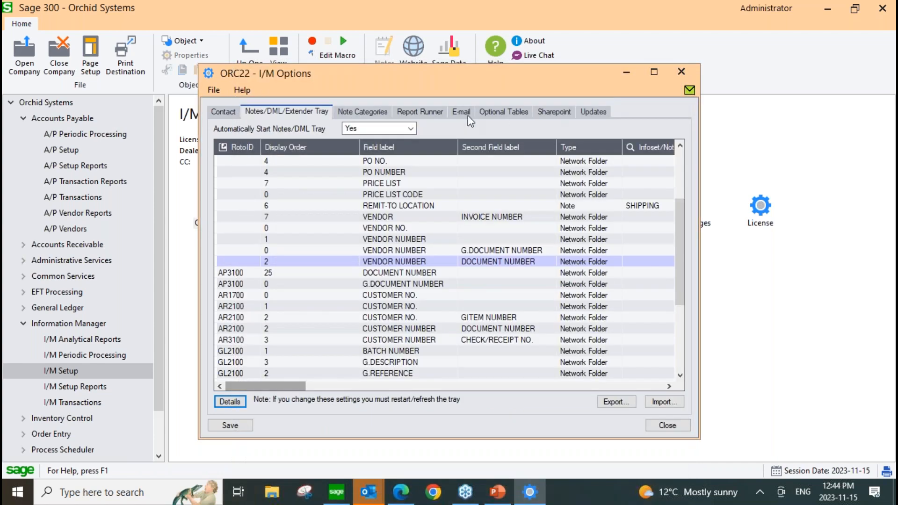
Review the note category colors in I/M Options and the list of available note types, closing both windows.
{"action": "left_click", "coordinate": [371, 110]}
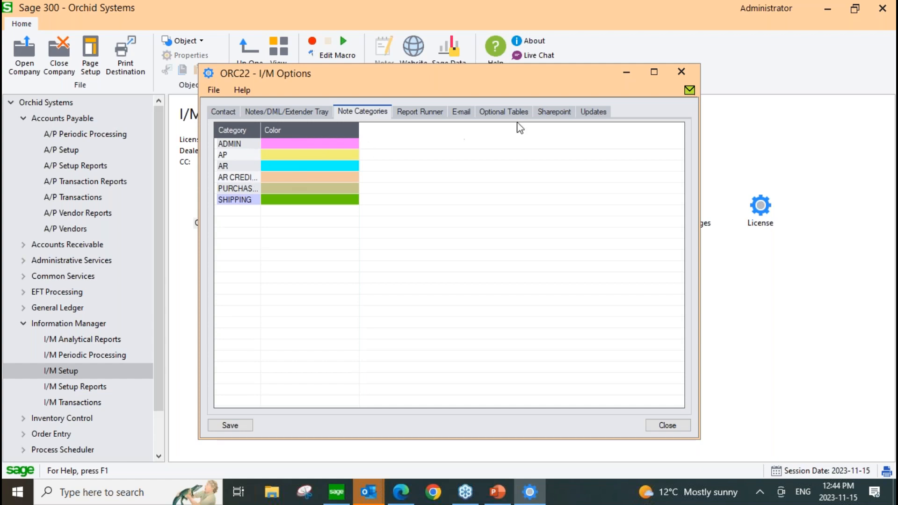
{"action": "left_click", "coordinate": [676, 73]}
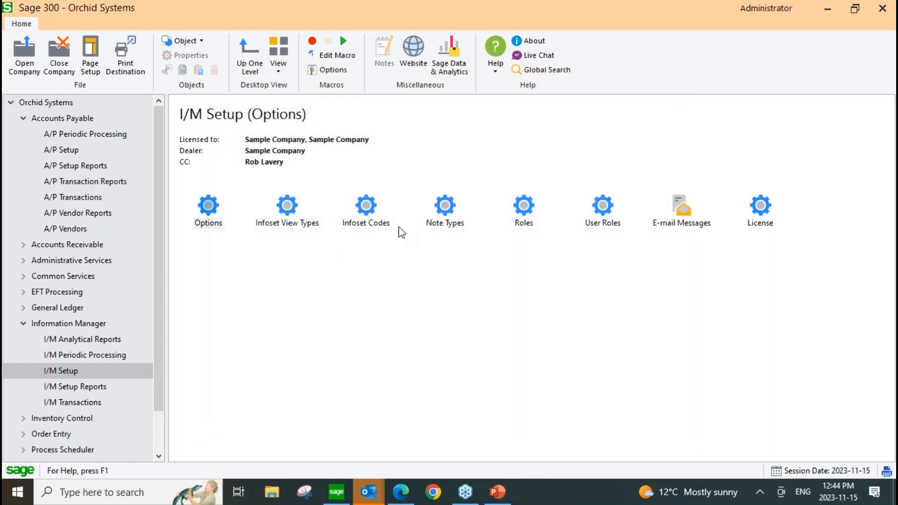
{"action": "double_click", "coordinate": [444, 206]}
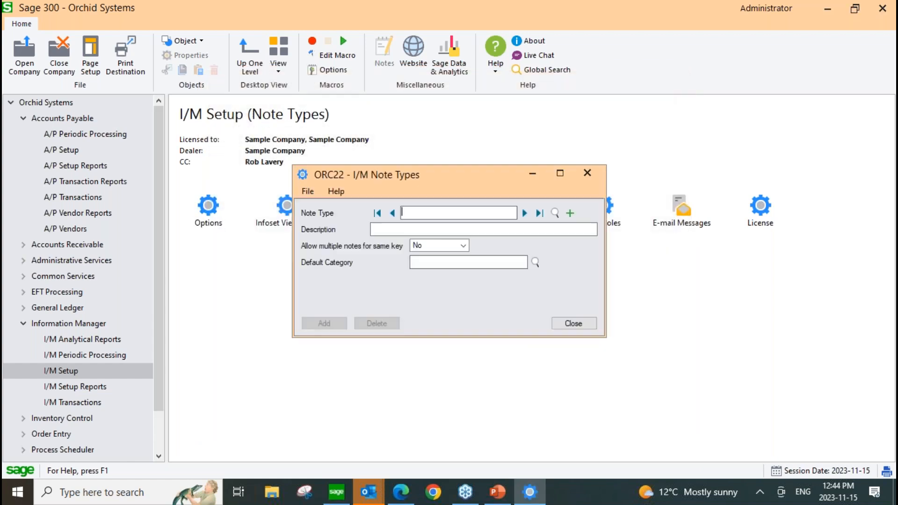
{"action": "left_click", "coordinate": [555, 213]}
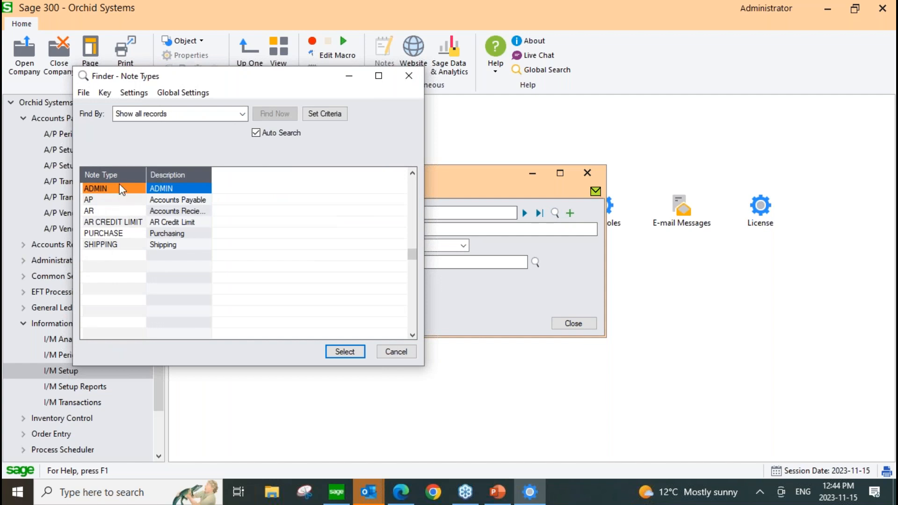
{"action": "left_click", "coordinate": [397, 352]}
{"action": "left_click", "coordinate": [584, 173]}
{"action": "left_click", "coordinate": [586, 170]}
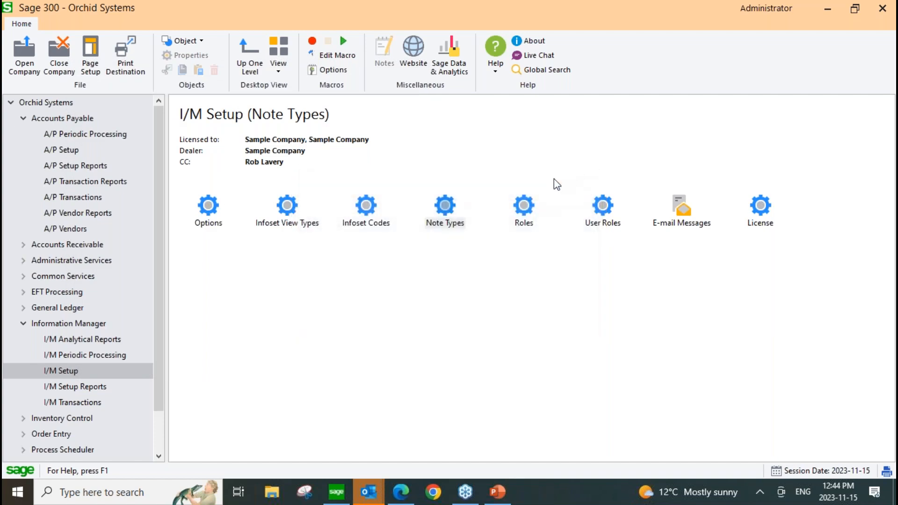
Review the ADMIN role's add, view, edit and delete rights per note type, and the roles assigned to users.
{"action": "double_click", "coordinate": [523, 201]}
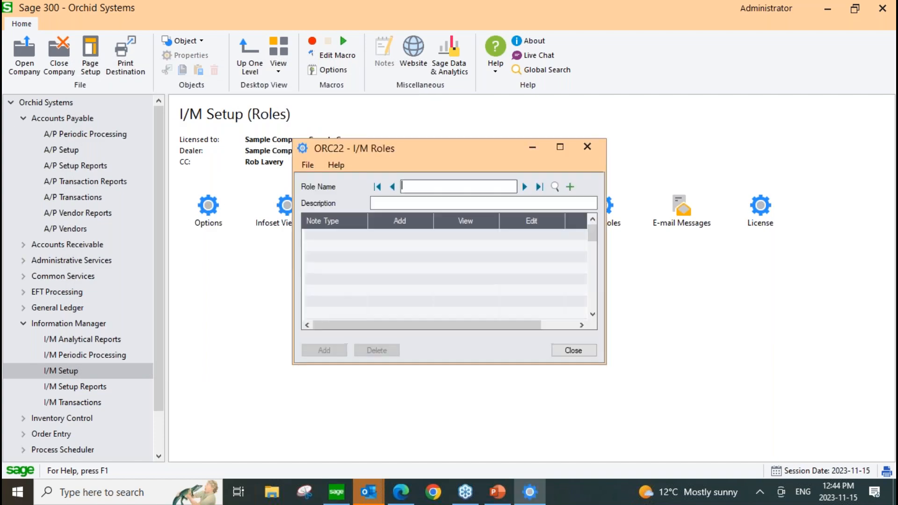
{"action": "left_click", "coordinate": [524, 187]}
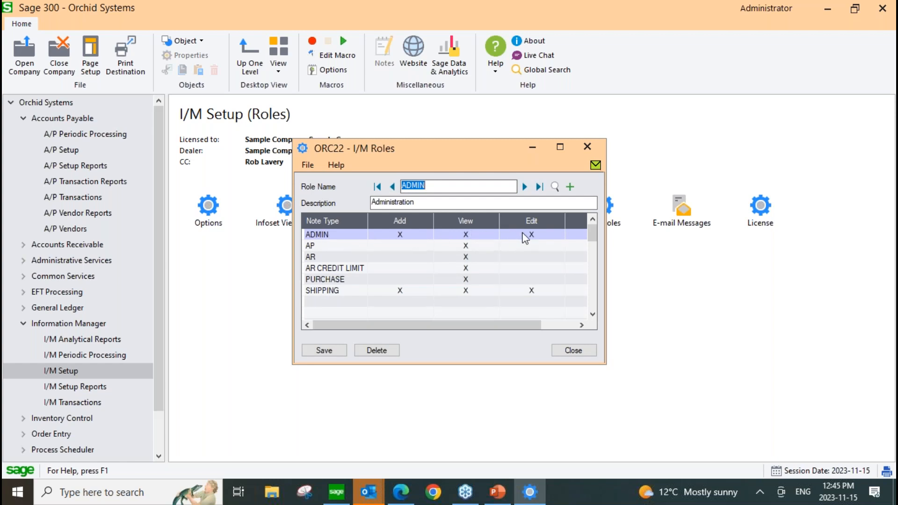
{"action": "left_click_drag", "start_coordinate": [514, 324], "coordinate": [575, 305]}
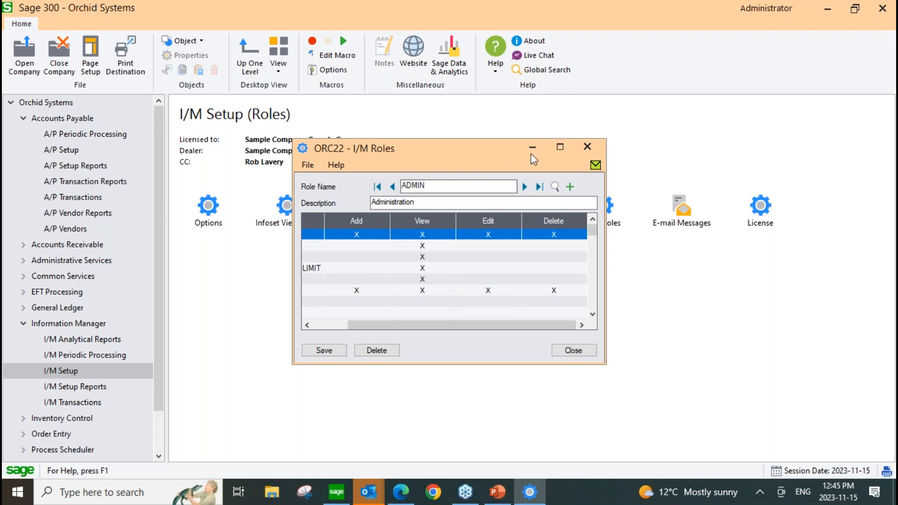
{"action": "left_click", "coordinate": [586, 148]}
{"action": "left_click", "coordinate": [601, 208]}
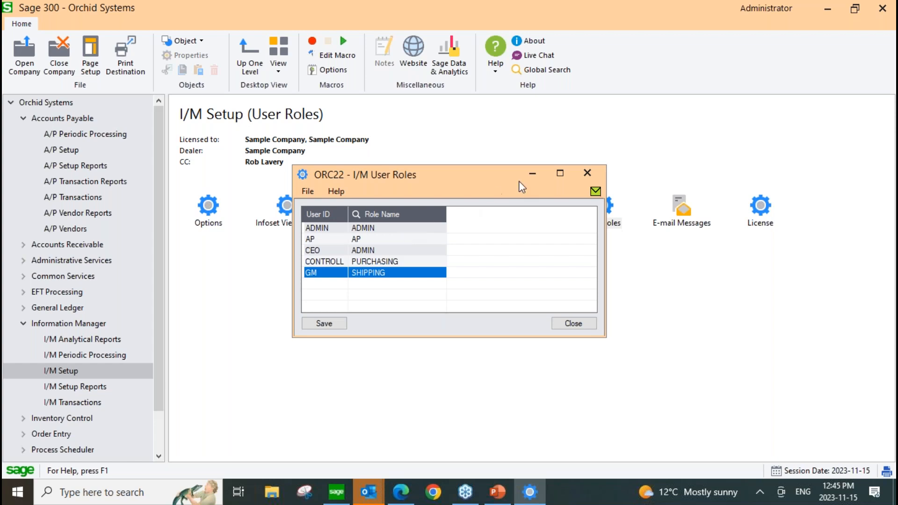
{"action": "left_click", "coordinate": [599, 178]}
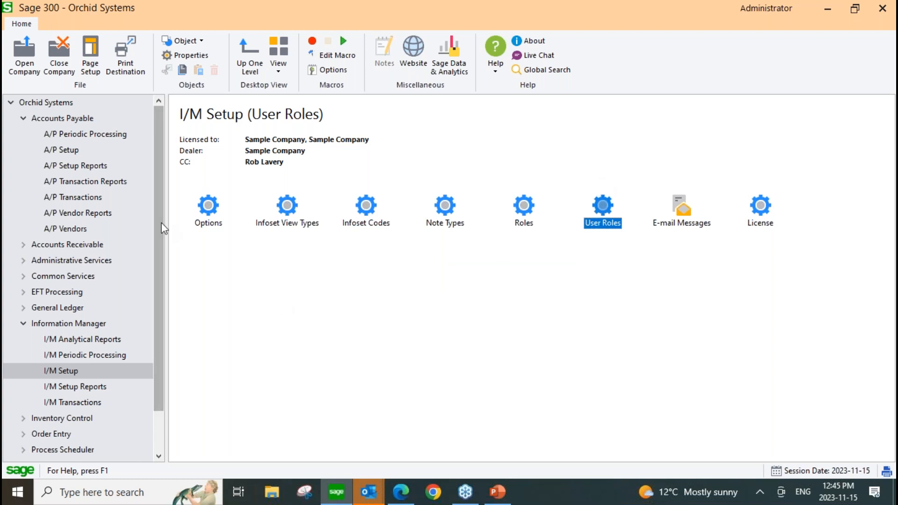
Open P/O Purchase Order Entry and display the first existing purchase order alongside its document panes.
{"action": "left_click", "coordinate": [23, 323]}
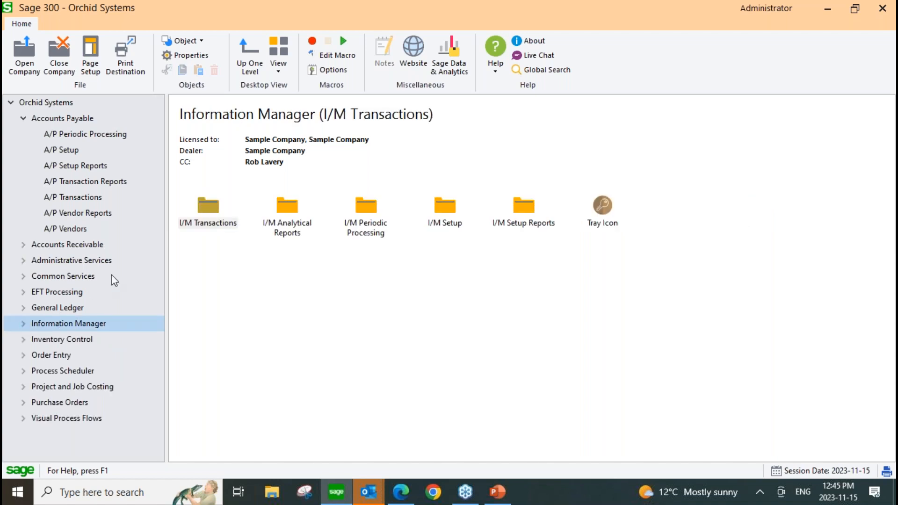
{"action": "left_click", "coordinate": [23, 403]}
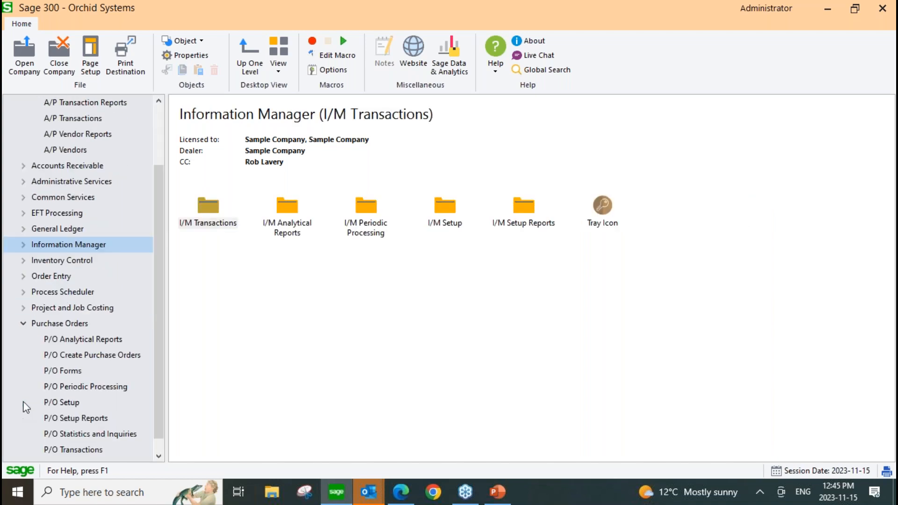
{"action": "left_click", "coordinate": [75, 449]}
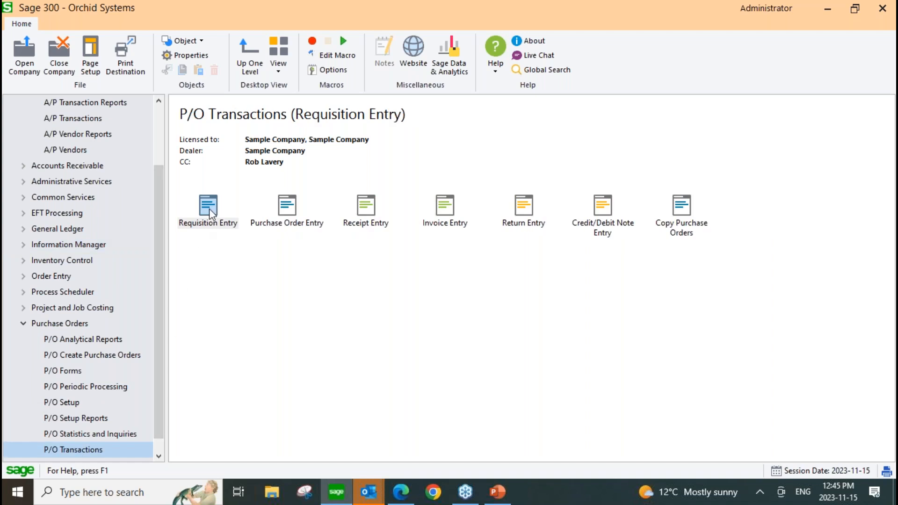
{"action": "double_click", "coordinate": [295, 206]}
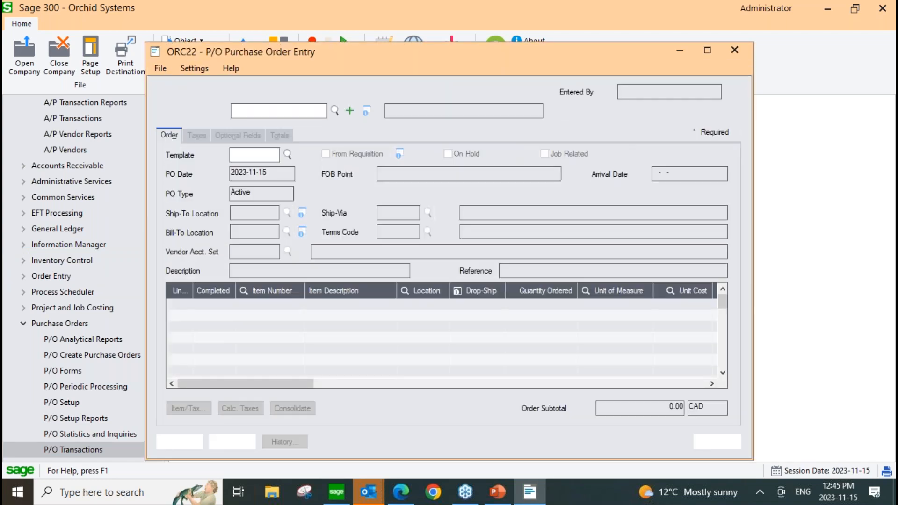
{"action": "left_click_drag", "start_coordinate": [388, 57], "coordinate": [361, 48]}
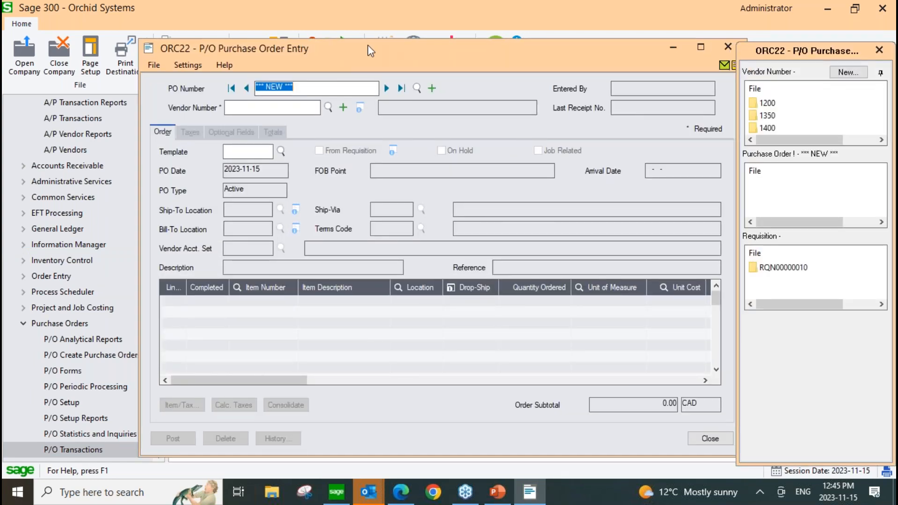
{"action": "left_click", "coordinate": [367, 83]}
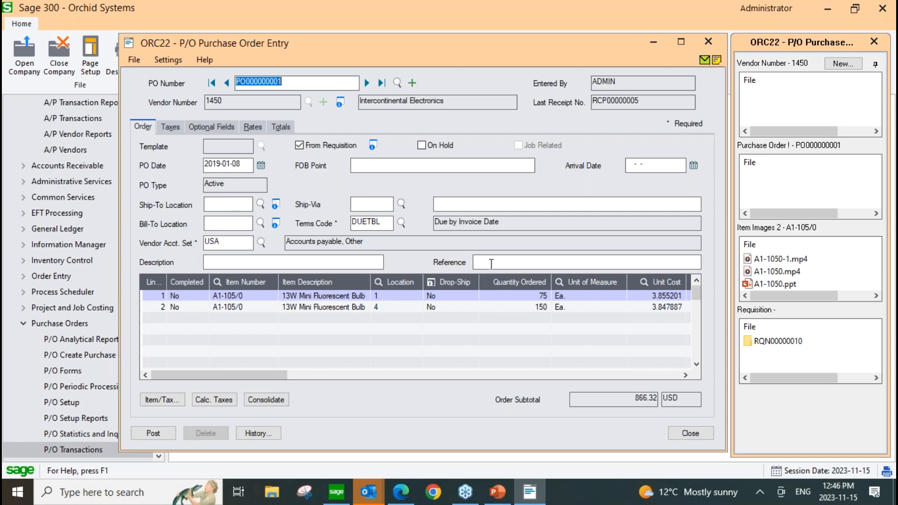
Enter Req as the purchase order's reference, examine the Requisition document pane, and close the order without posting.
{"action": "left_click", "coordinate": [491, 263]}
{"action": "type", "text": "R"}
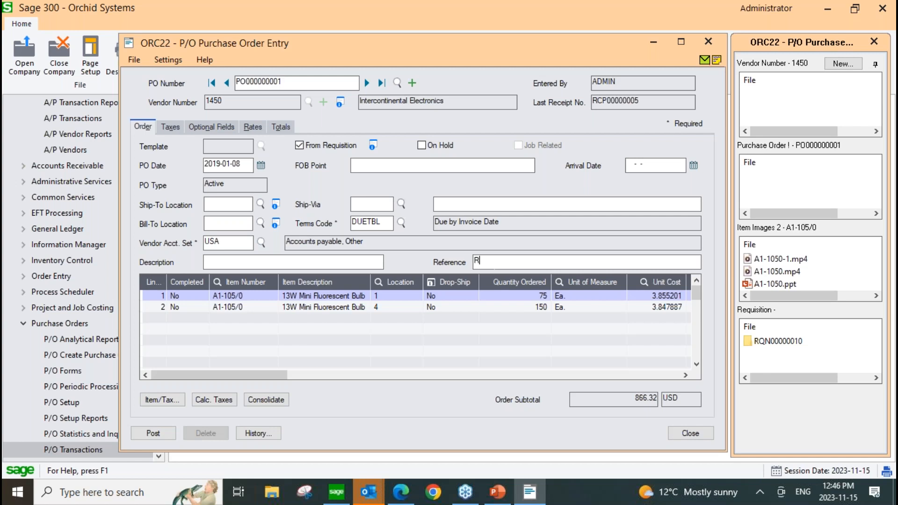
{"action": "type", "text": "eq"}
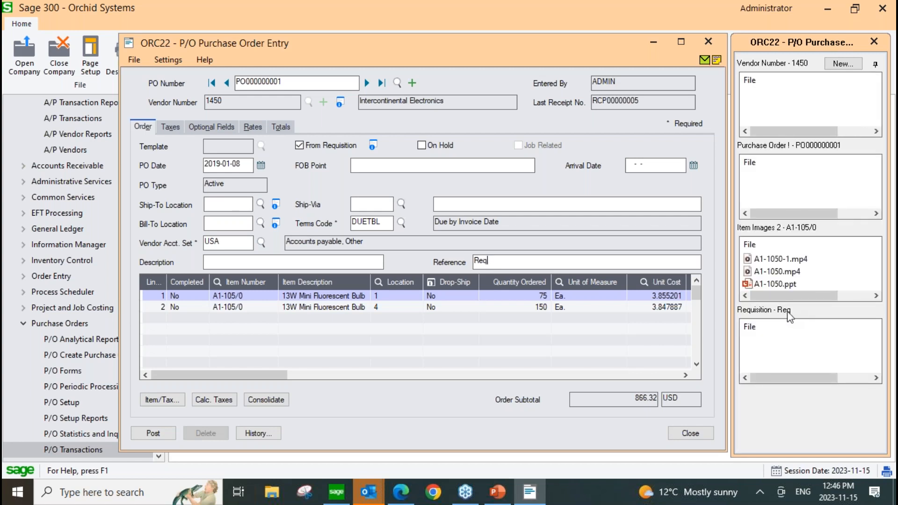
{"action": "right_click", "coordinate": [787, 330]}
{"action": "mouse_move", "coordinate": [754, 353]}
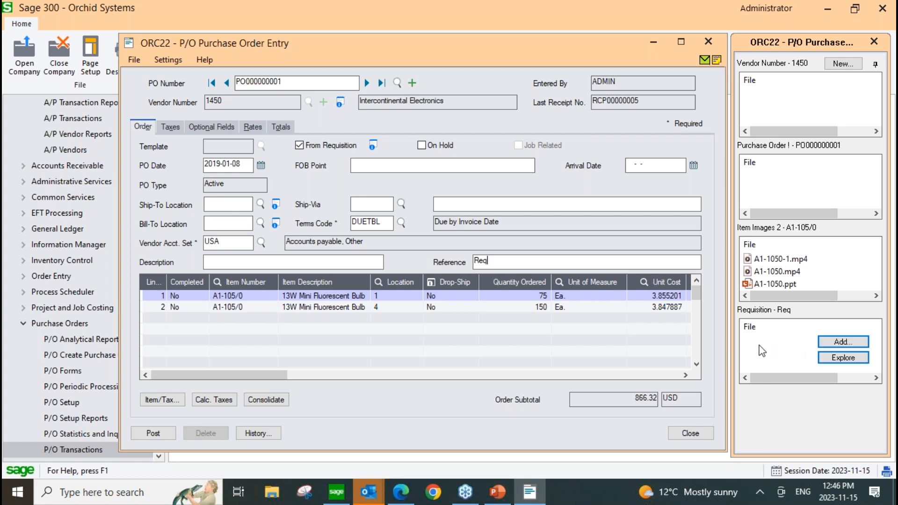
{"action": "left_click", "coordinate": [710, 41]}
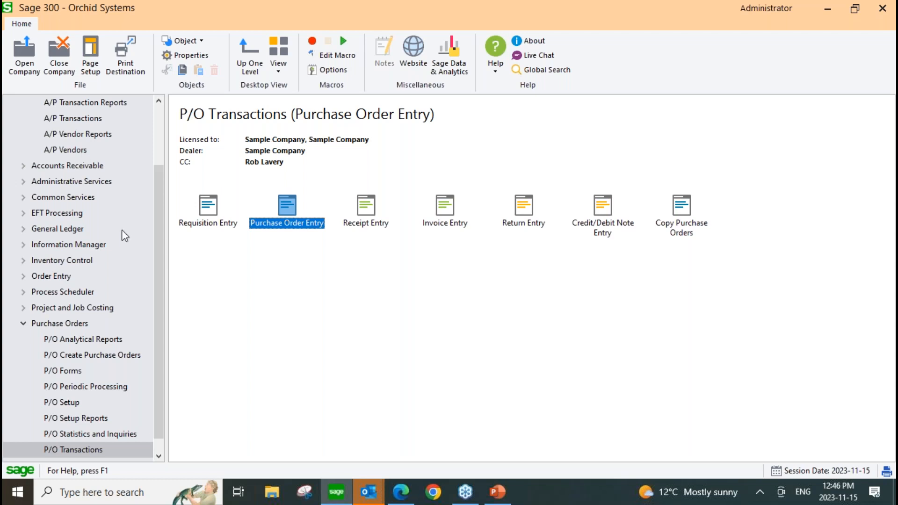
Open batch 000203 from the G/L Batch List and examine the documents linked to its journal entry.
{"action": "left_click_drag", "start_coordinate": [161, 231], "coordinate": [161, 168]}
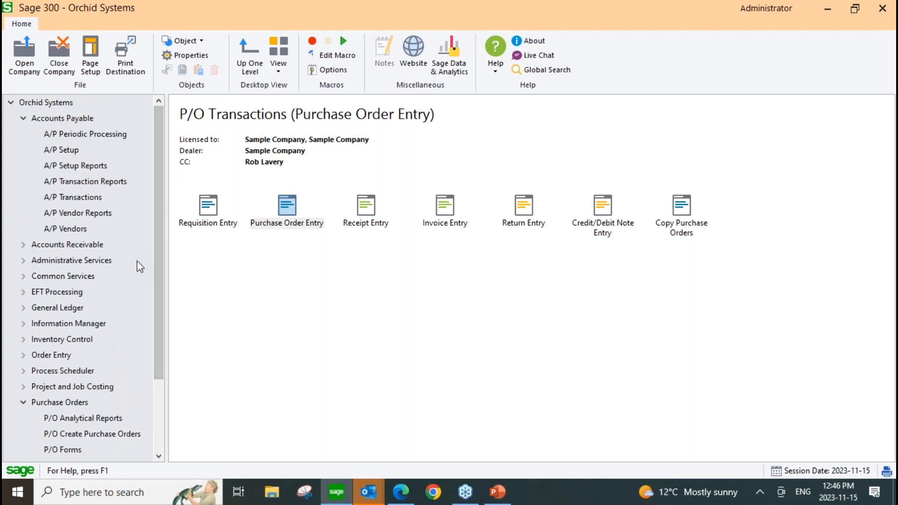
{"action": "left_click", "coordinate": [24, 309]}
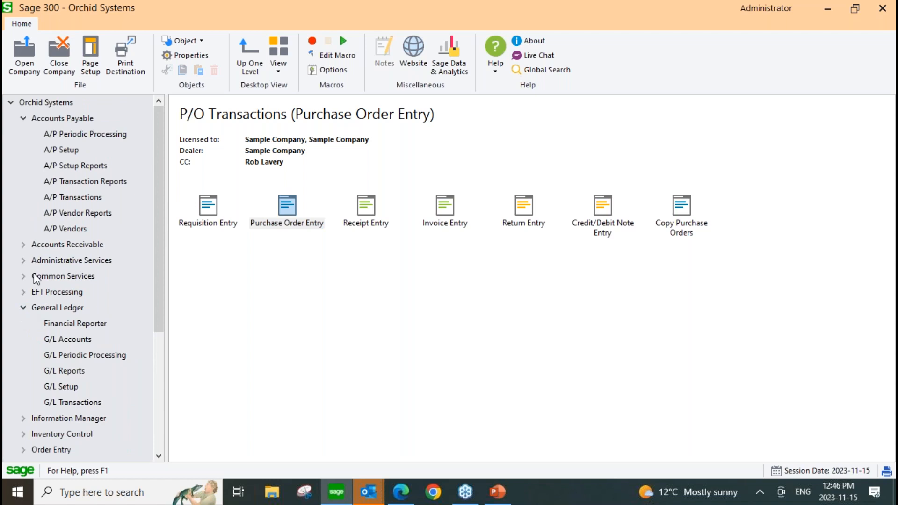
{"action": "left_click", "coordinate": [84, 404]}
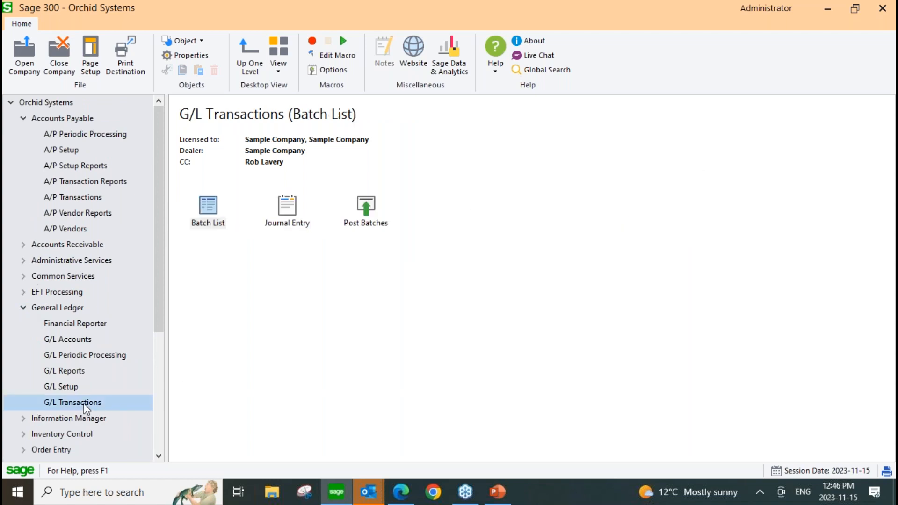
{"action": "double_click", "coordinate": [208, 208]}
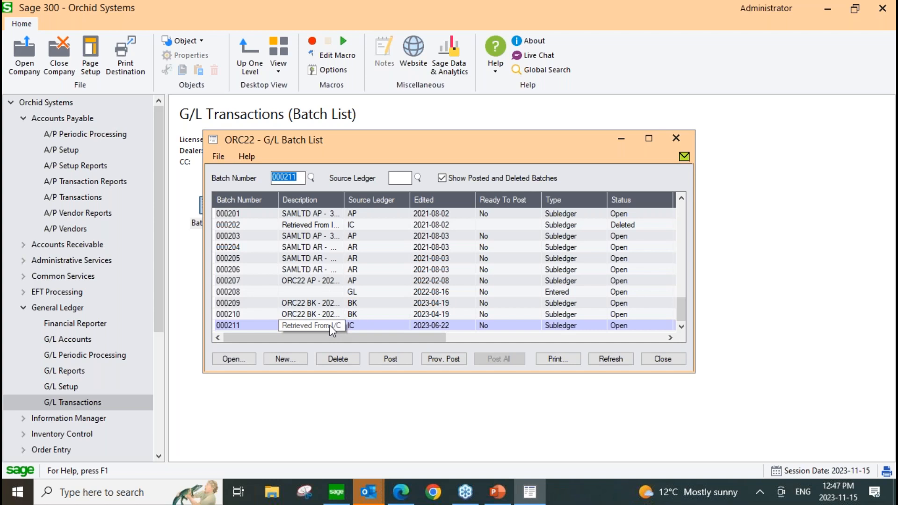
{"action": "left_click", "coordinate": [353, 237]}
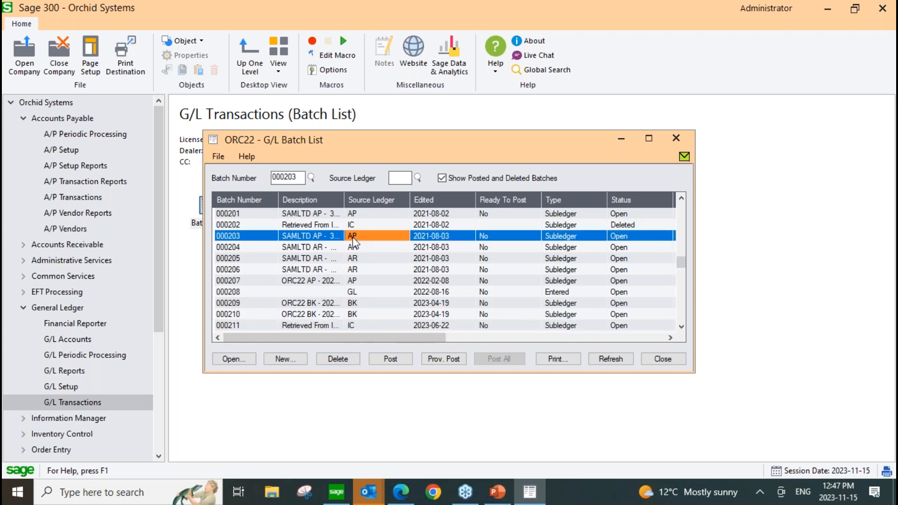
{"action": "double_click", "coordinate": [353, 237]}
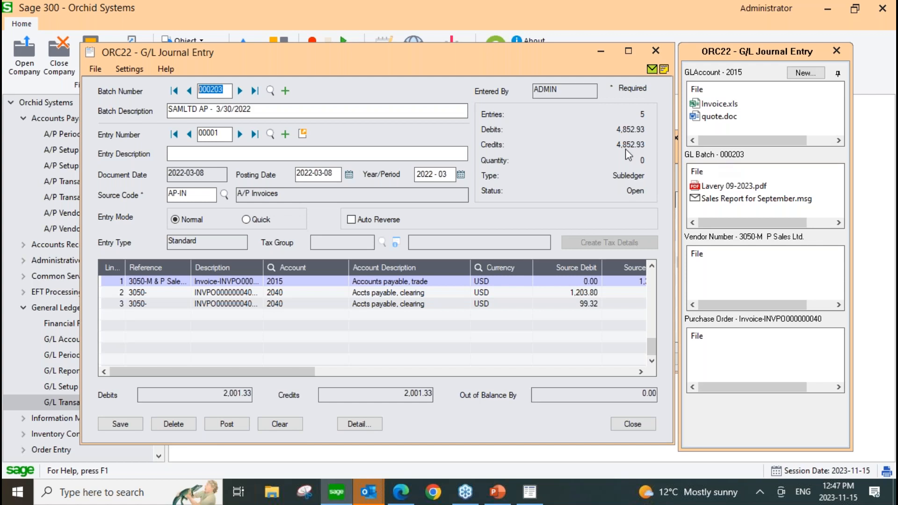
{"action": "left_click", "coordinate": [230, 90]}
Drill down from journal entry 00001 to its originating A/P invoice, and close the invoice, journal entry and batch list.
{"action": "mouse_move", "coordinate": [742, 259]}
{"action": "left_click", "coordinate": [303, 135]}
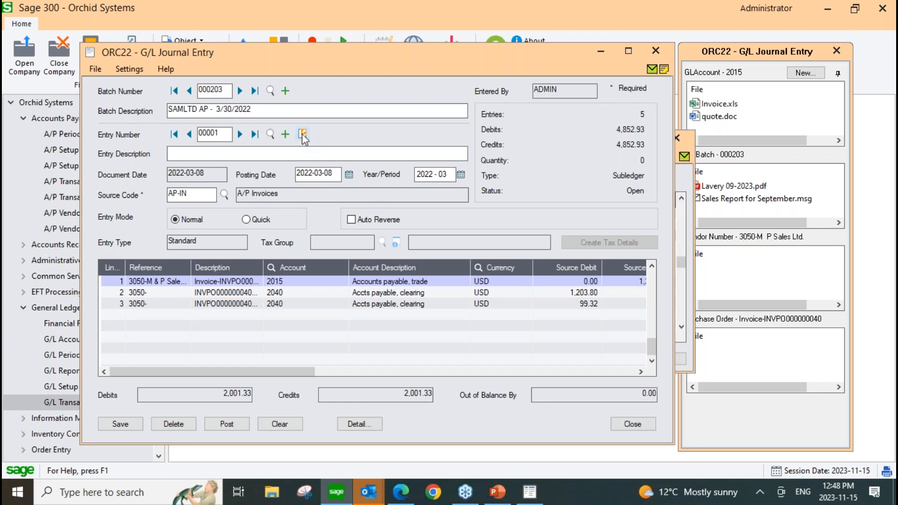
{"action": "left_click", "coordinate": [303, 135]}
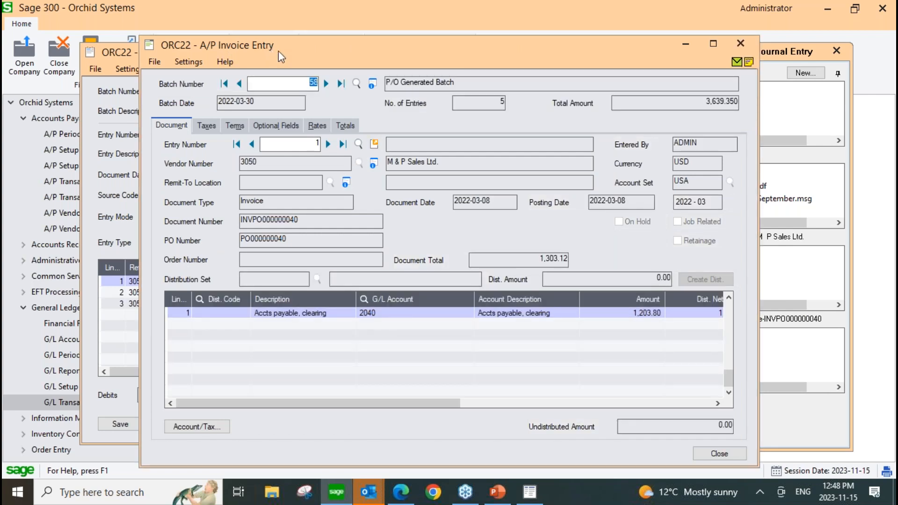
{"action": "left_click", "coordinate": [740, 44]}
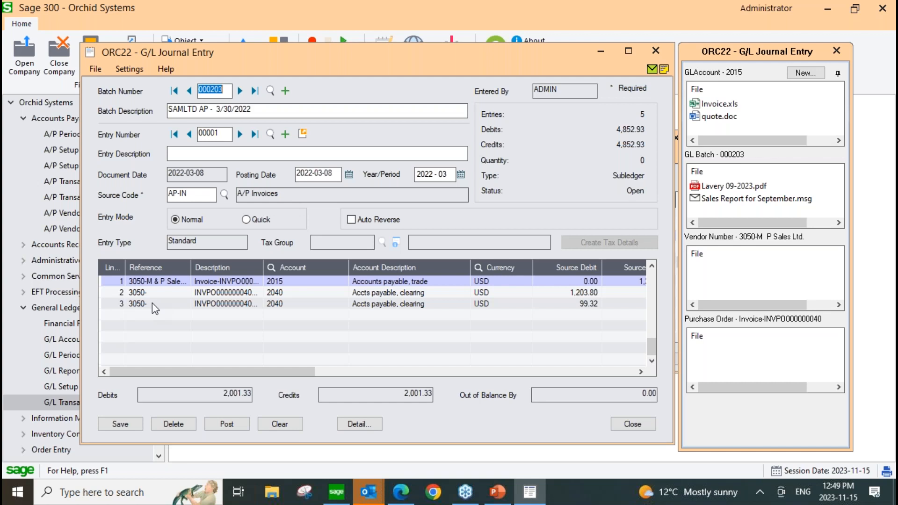
{"action": "left_click", "coordinate": [662, 55]}
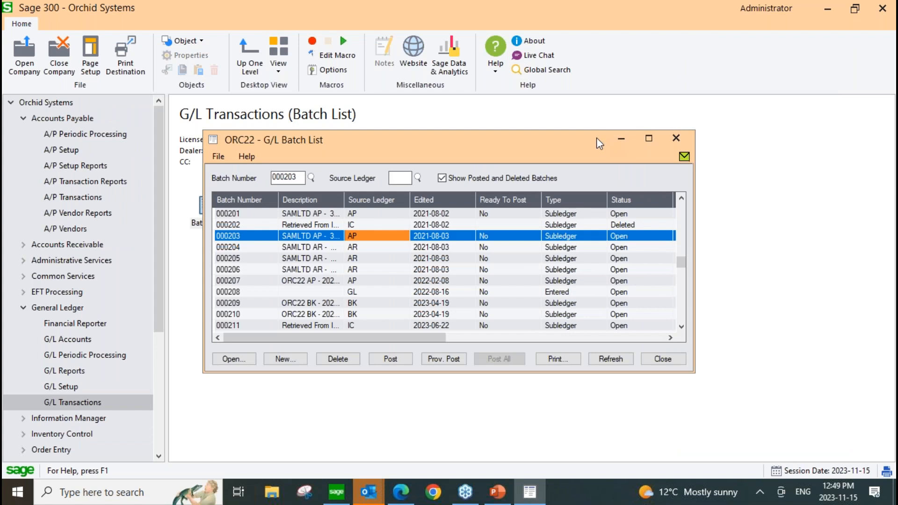
{"action": "left_click_drag", "start_coordinate": [588, 142], "coordinate": [572, 133]}
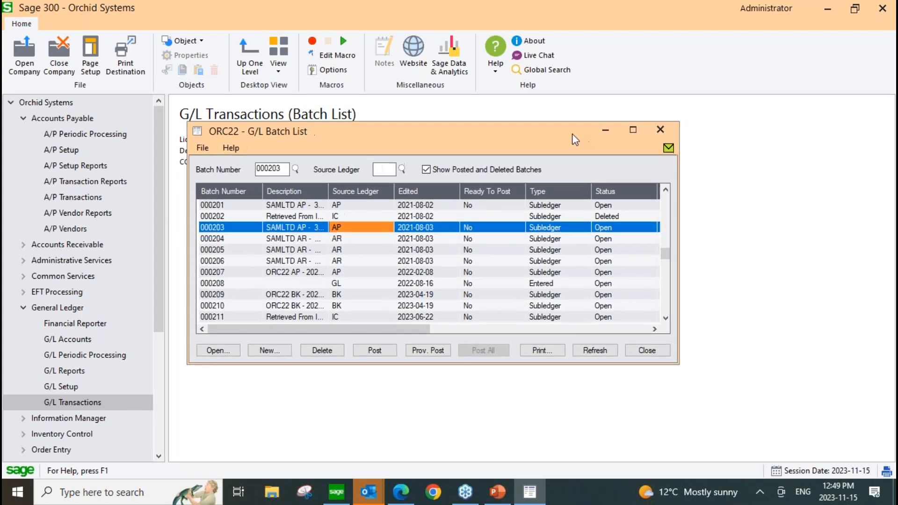
{"action": "left_click", "coordinate": [661, 130]}
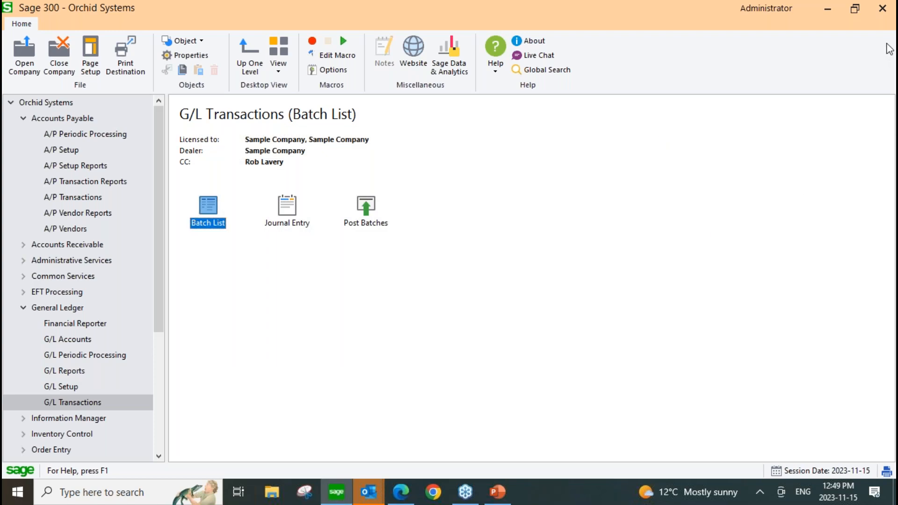
{"action": "left_click", "coordinate": [887, 45]}
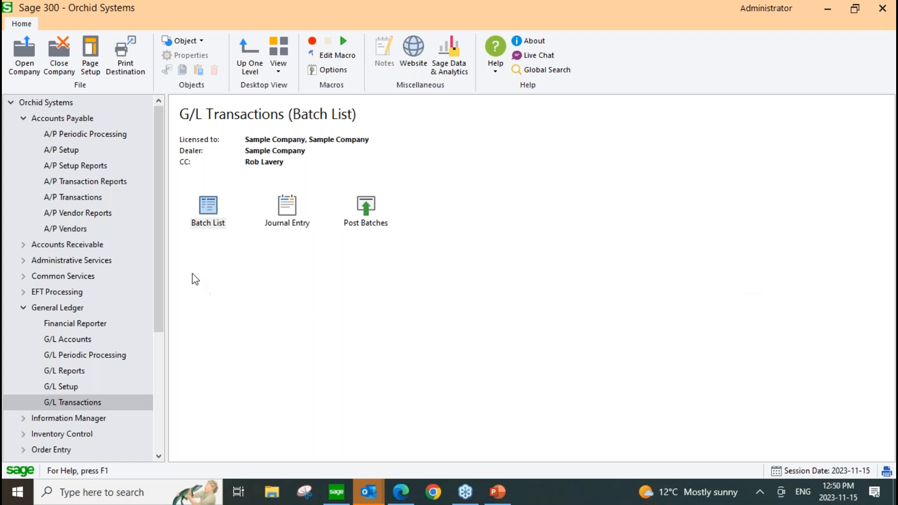
Open the I/M Options and show the Notes/DML/Extender Tray details of the PO1400 REFERENCE line with display order 3.
{"action": "left_click_drag", "start_coordinate": [162, 206], "coordinate": [161, 260]}
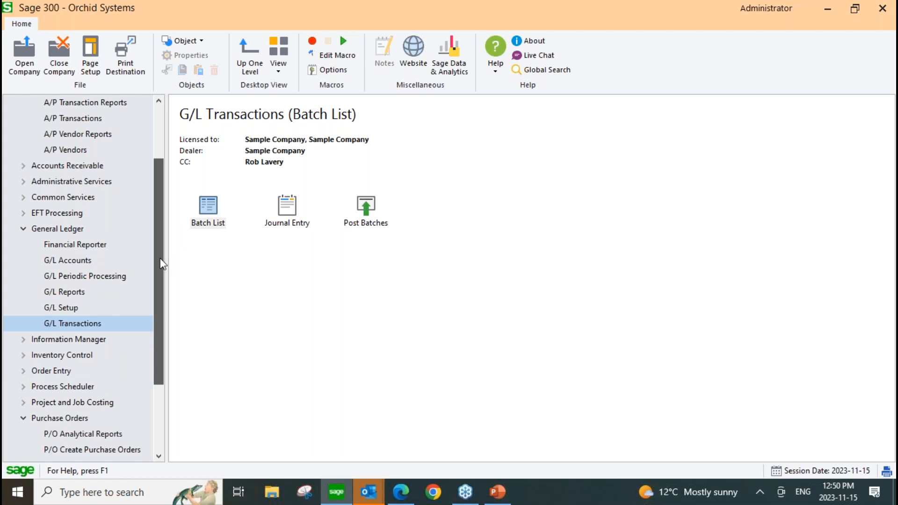
{"action": "left_click", "coordinate": [23, 339]}
{"action": "left_click", "coordinate": [60, 388]}
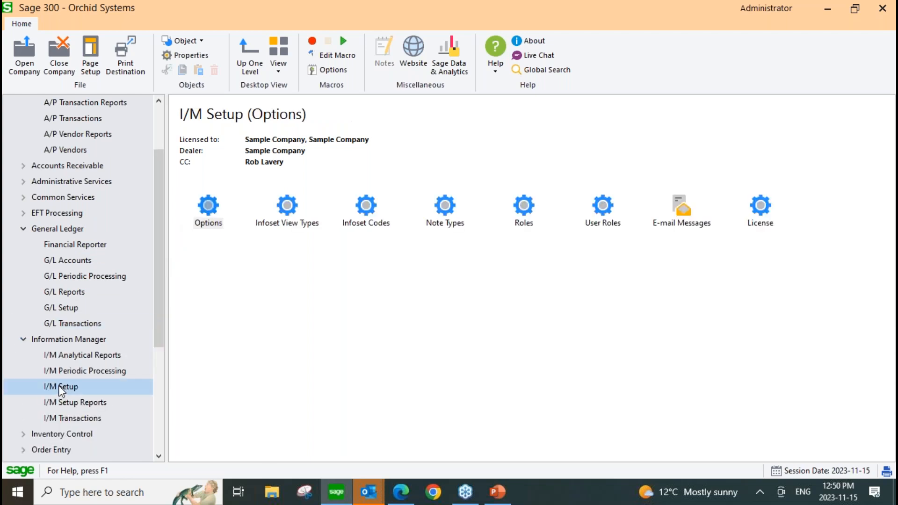
{"action": "double_click", "coordinate": [210, 206]}
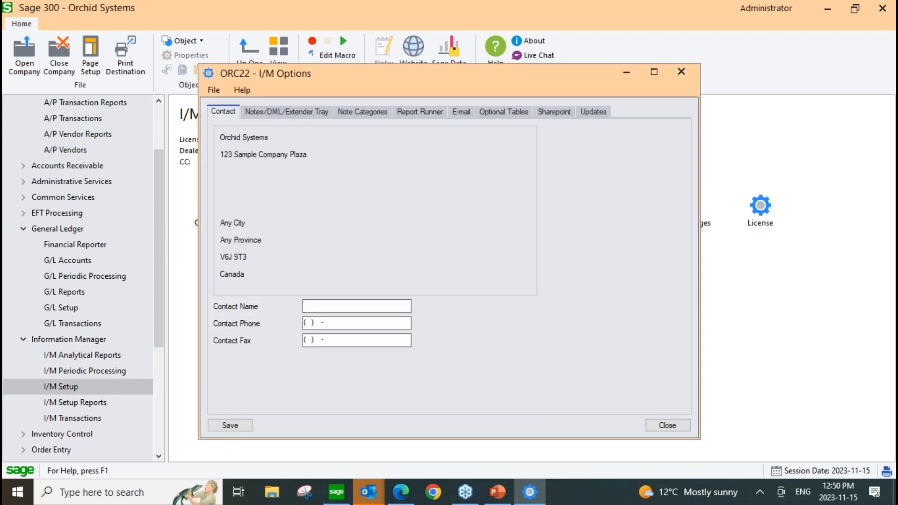
{"action": "left_click", "coordinate": [298, 114]}
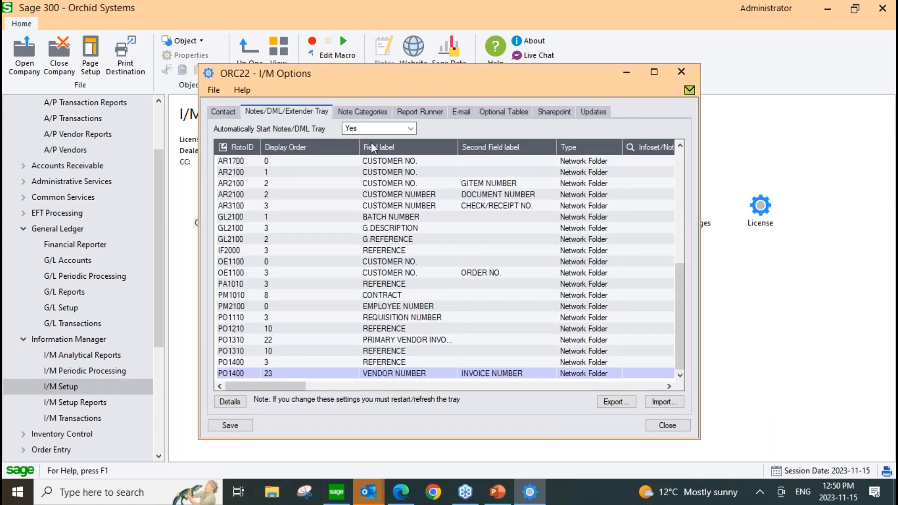
{"action": "double_click", "coordinate": [403, 373]}
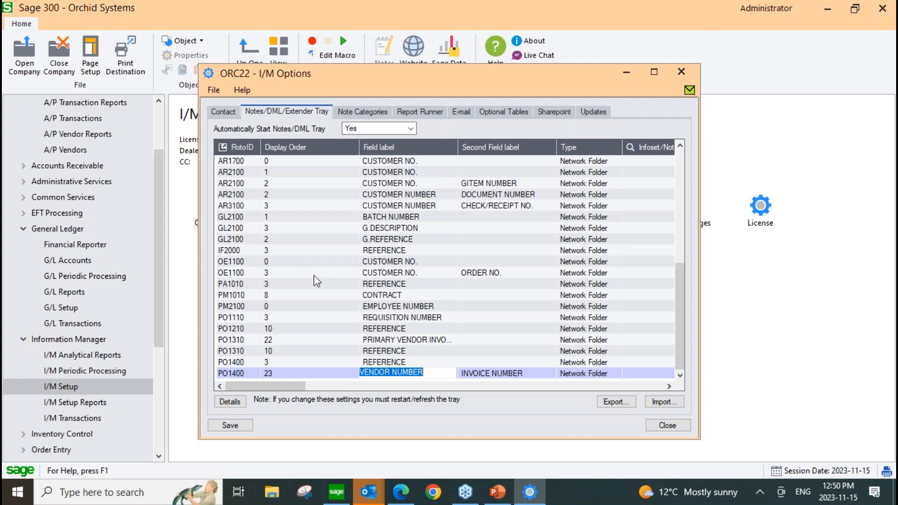
{"action": "left_click", "coordinate": [245, 364]}
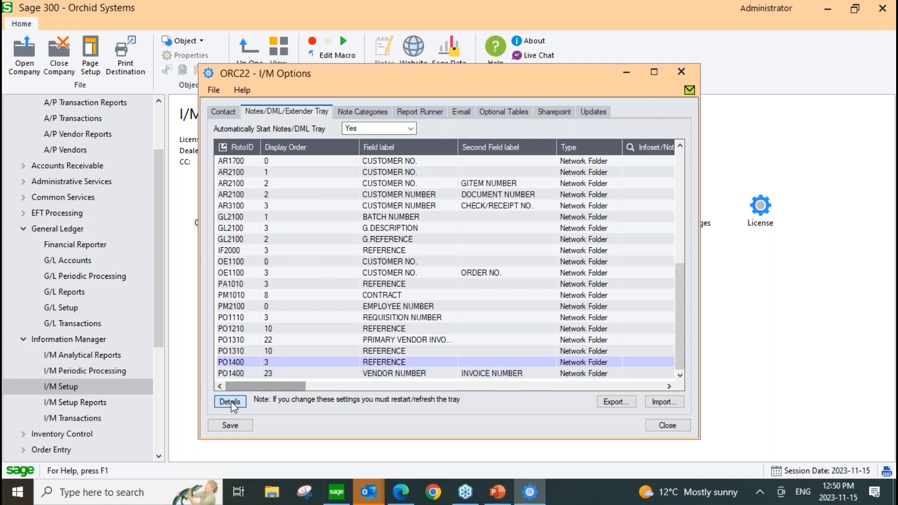
{"action": "left_click", "coordinate": [230, 401]}
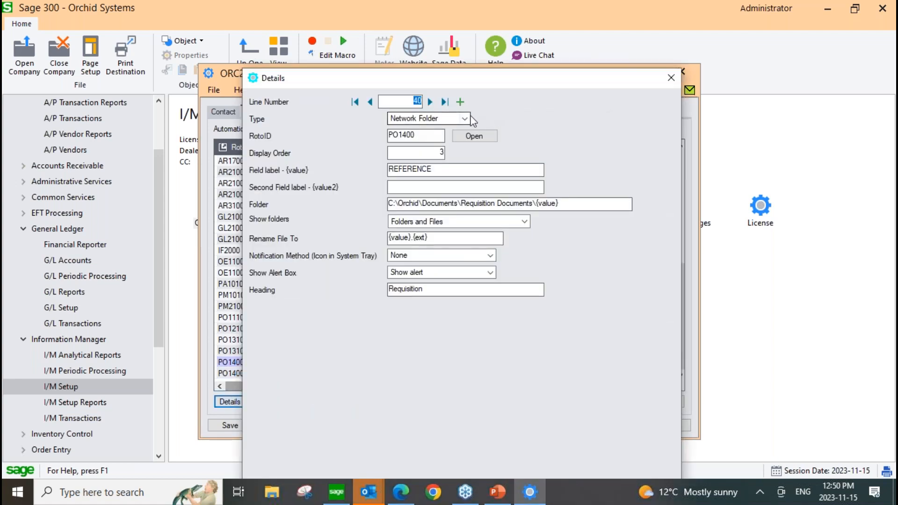
Switch the line's type to Sharepoint to examine its SharePoint fields, and close the details without saving.
{"action": "left_click", "coordinate": [465, 119]}
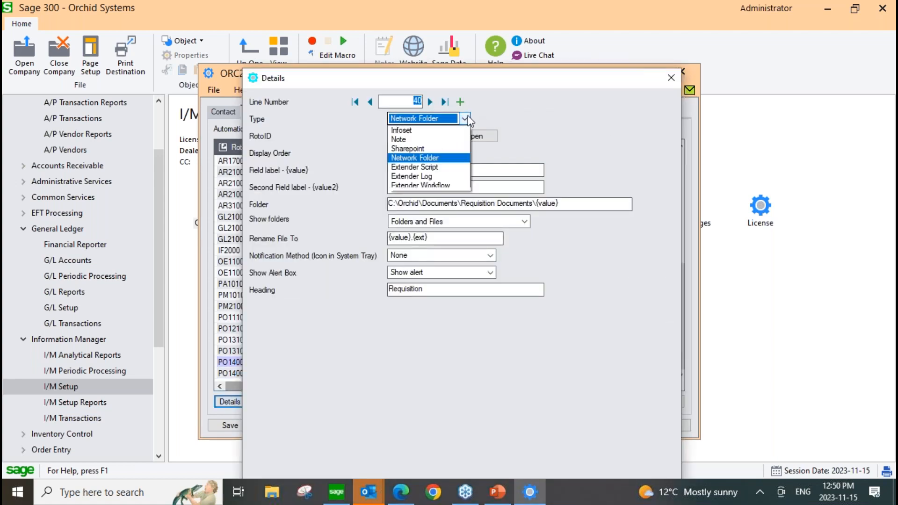
{"action": "left_click", "coordinate": [400, 149]}
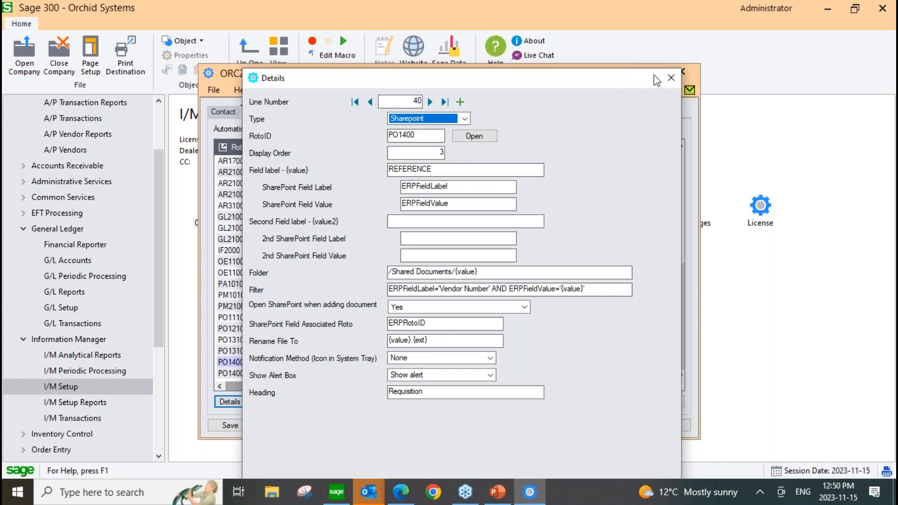
{"action": "left_click", "coordinate": [675, 76]}
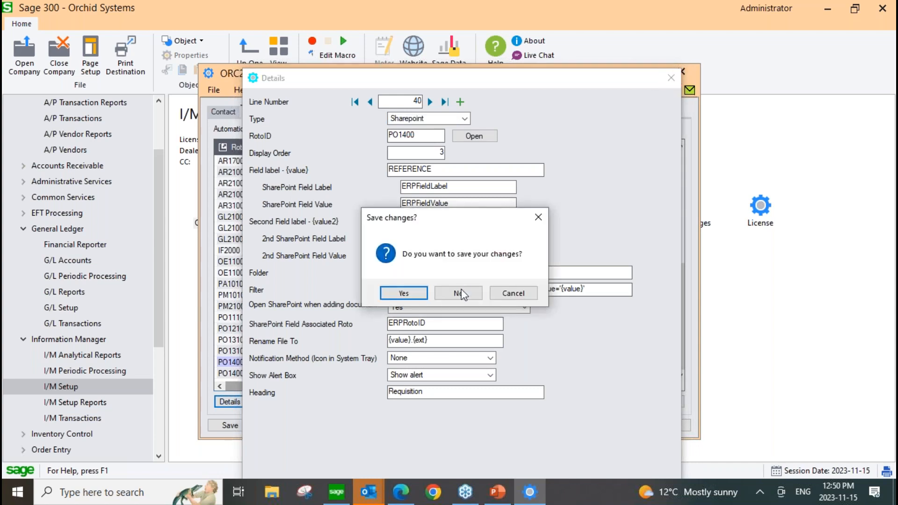
{"action": "left_click", "coordinate": [458, 293]}
Review the Sharepoint server, site and version settings in I/M Options, and close the options without saving.
{"action": "left_click_drag", "start_coordinate": [564, 81], "coordinate": [521, 91]}
{"action": "left_click", "coordinate": [513, 121]}
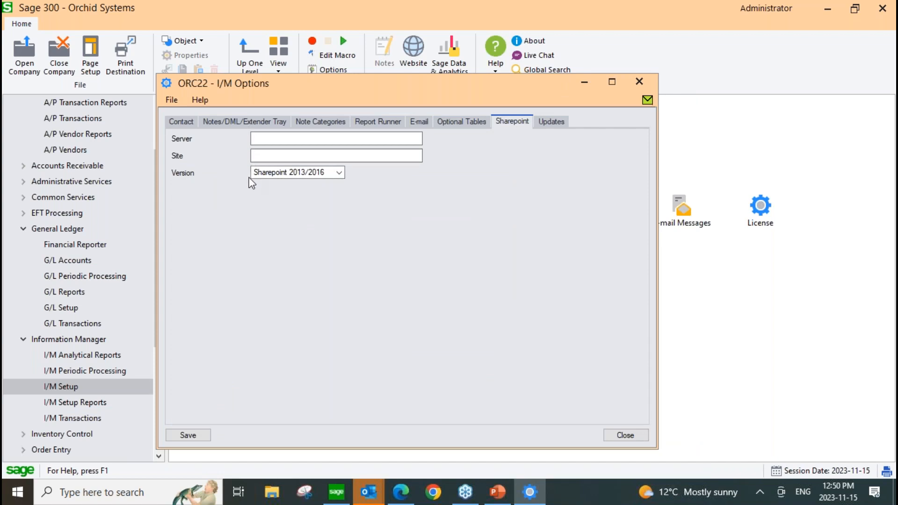
{"action": "left_click", "coordinate": [639, 82]}
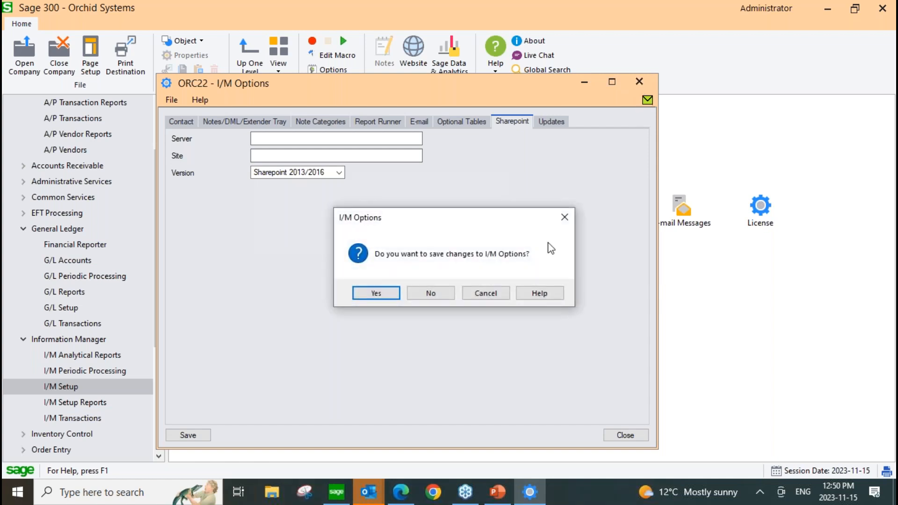
{"action": "left_click", "coordinate": [428, 294]}
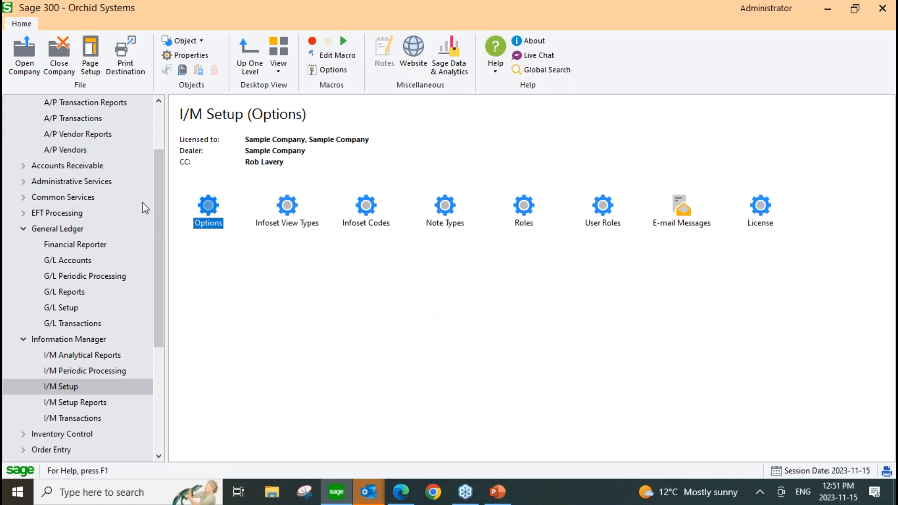
Open the EFT Vendors screen from EFT Setup and dismiss the primary bank message.
{"action": "left_click_drag", "start_coordinate": [156, 184], "coordinate": [157, 159]}
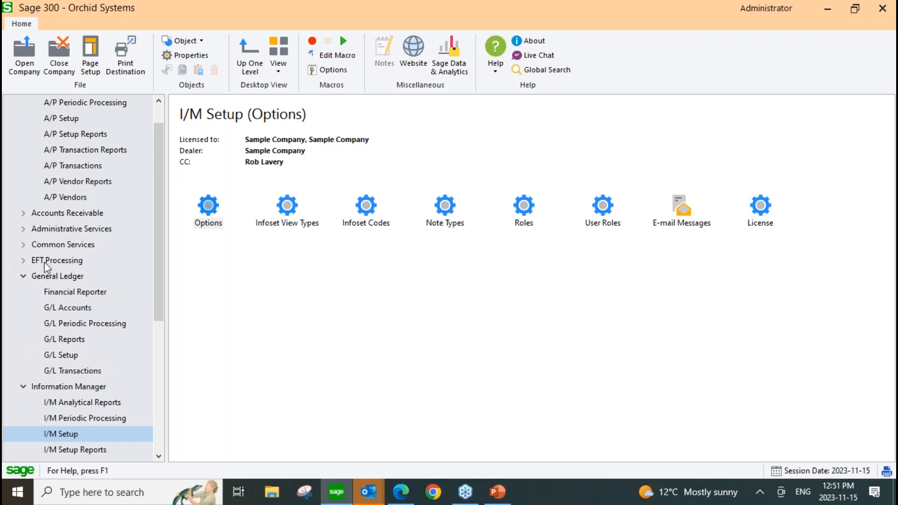
{"action": "left_click", "coordinate": [24, 261]}
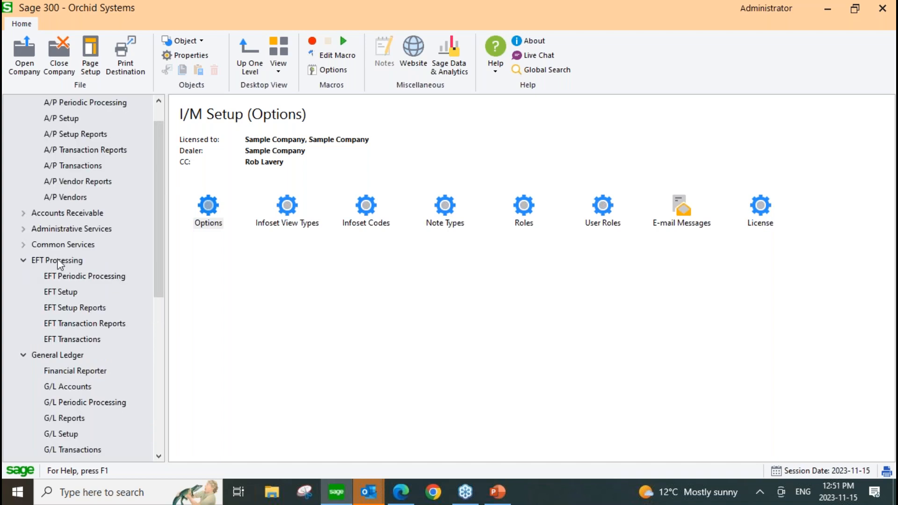
{"action": "left_click", "coordinate": [61, 293]}
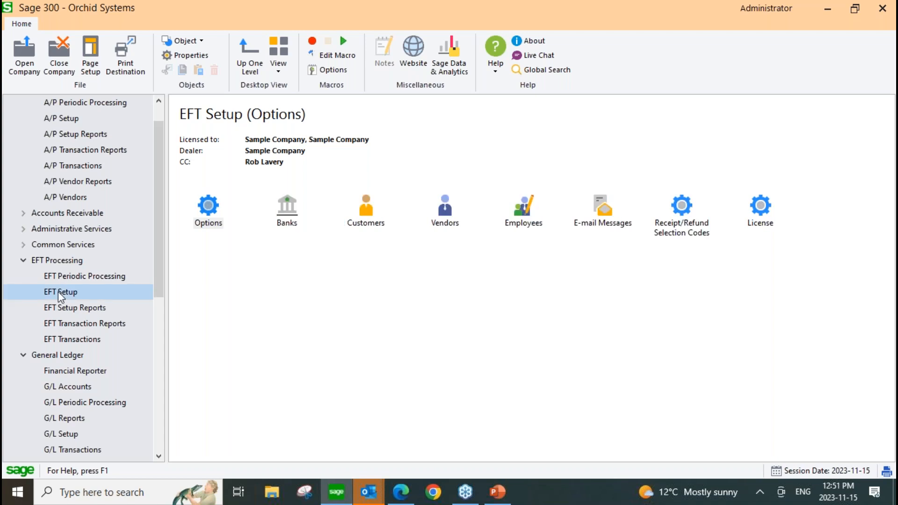
{"action": "double_click", "coordinate": [450, 209]}
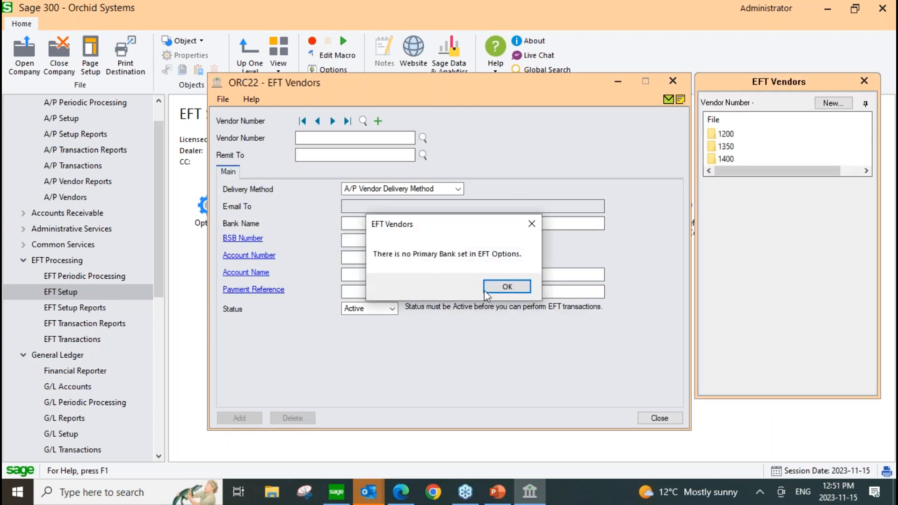
{"action": "left_click", "coordinate": [512, 286]}
Load the vendor Chloride Systems in EFT Vendors and show the contents of its folder in the document links tray.
{"action": "left_click_drag", "start_coordinate": [430, 99], "coordinate": [346, 86]}
{"action": "key", "text": "F5"}
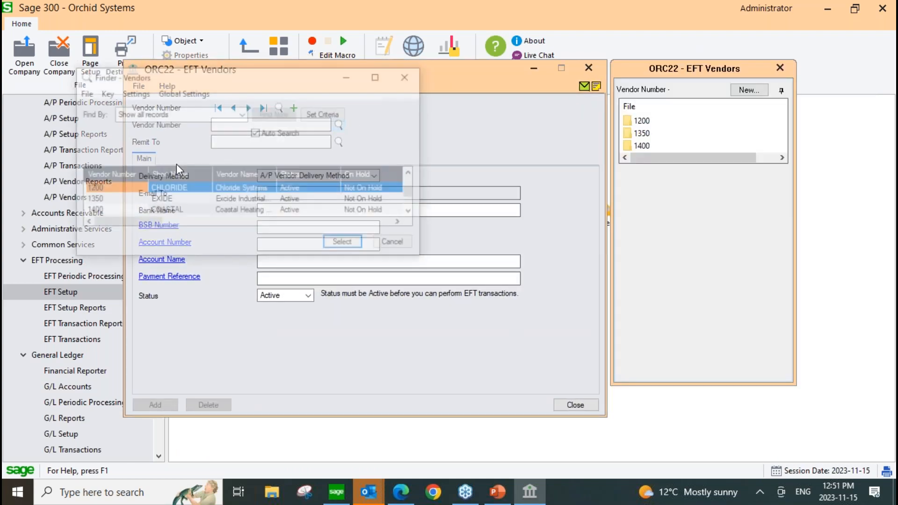
{"action": "key", "text": "Return"}
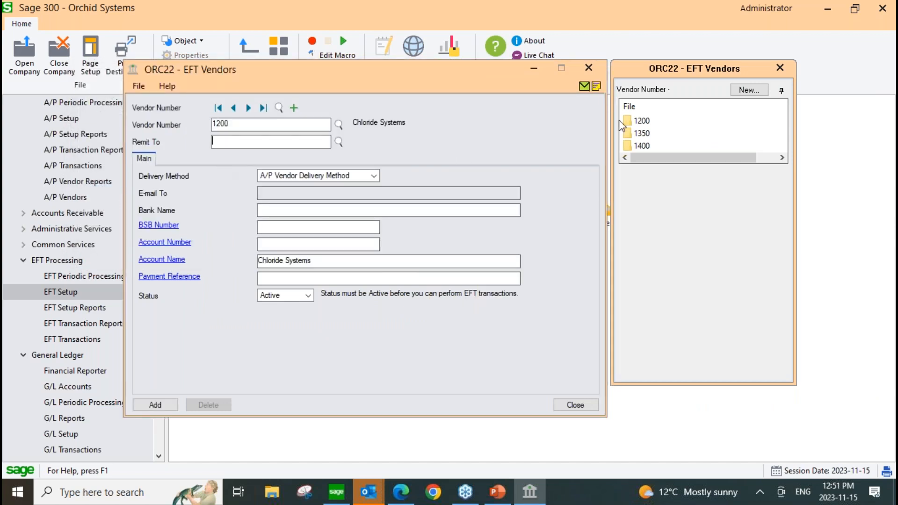
{"action": "mouse_move", "coordinate": [638, 126]}
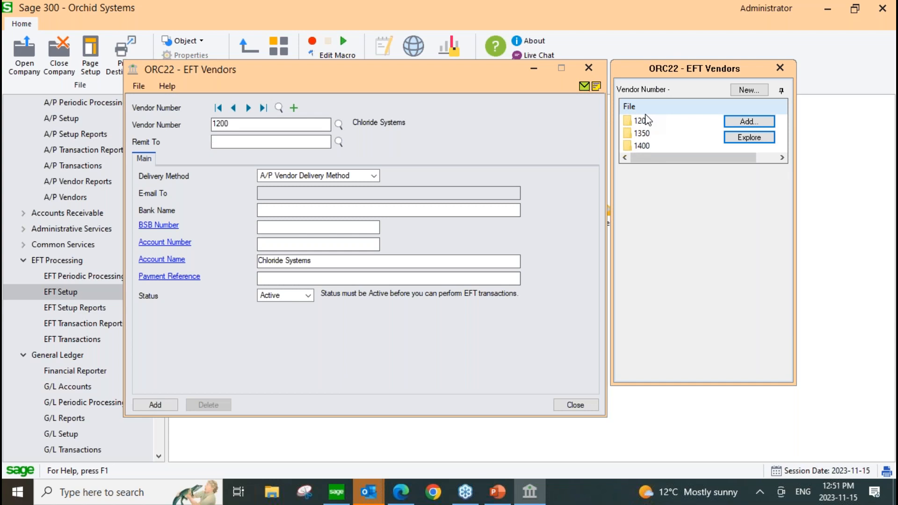
{"action": "double_click", "coordinate": [641, 121]}
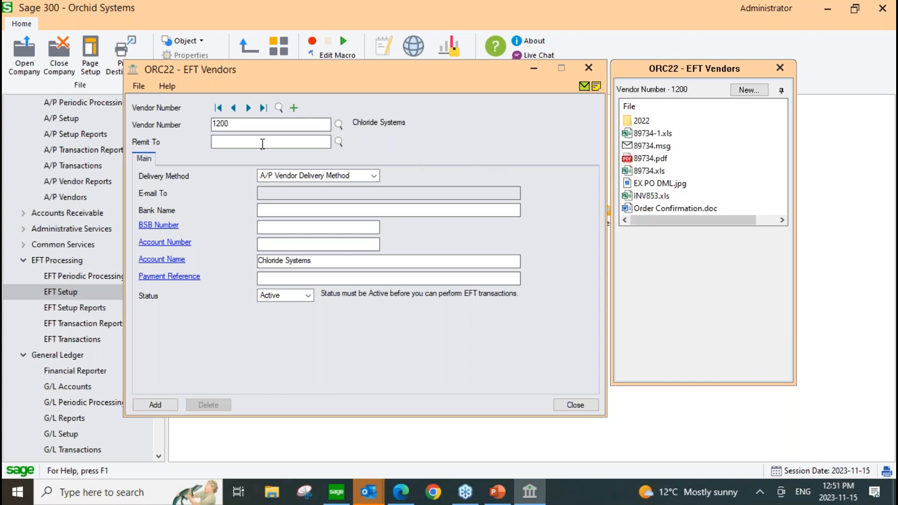
{"action": "mouse_move", "coordinate": [676, 99]}
View the Chloride Systems documents from the vendor finder, and close the finder and EFT Vendors without adding the vendor.
{"action": "left_click", "coordinate": [339, 124]}
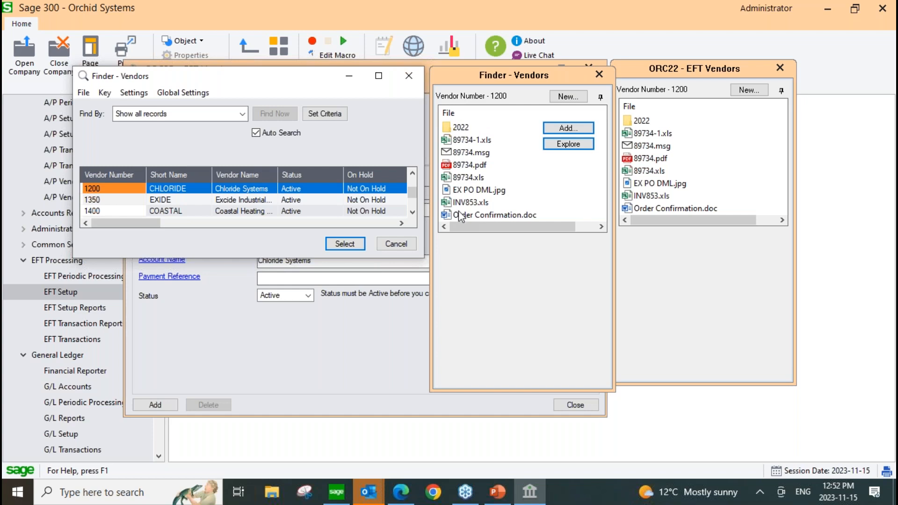
{"action": "left_click", "coordinate": [410, 76]}
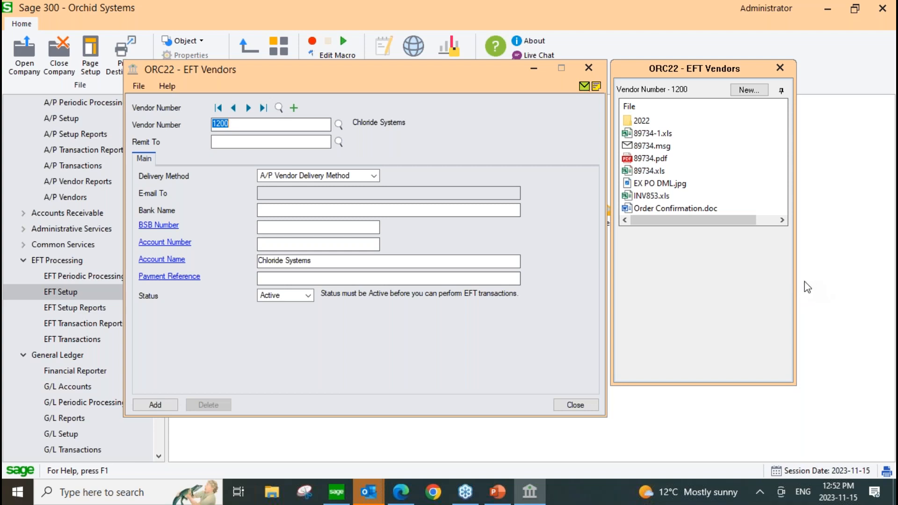
{"action": "mouse_move", "coordinate": [624, 163]}
{"action": "left_click", "coordinate": [590, 68]}
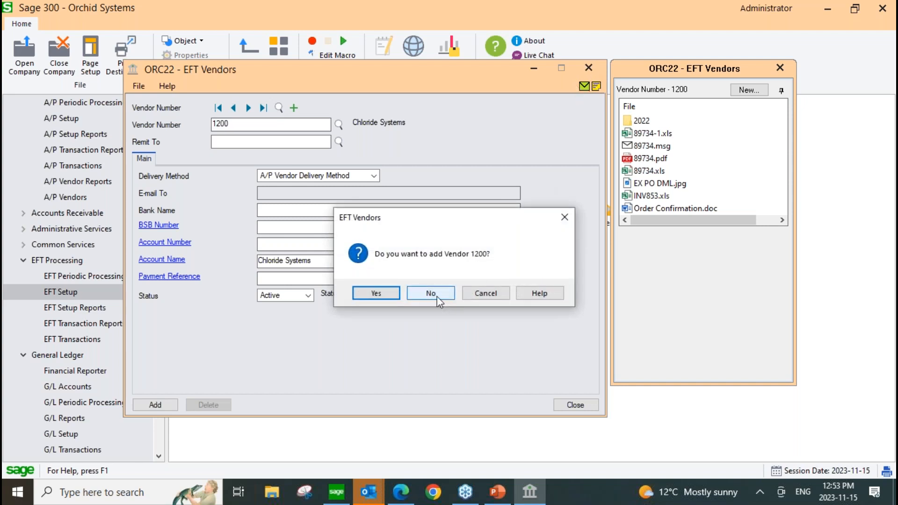
{"action": "left_click", "coordinate": [431, 293]}
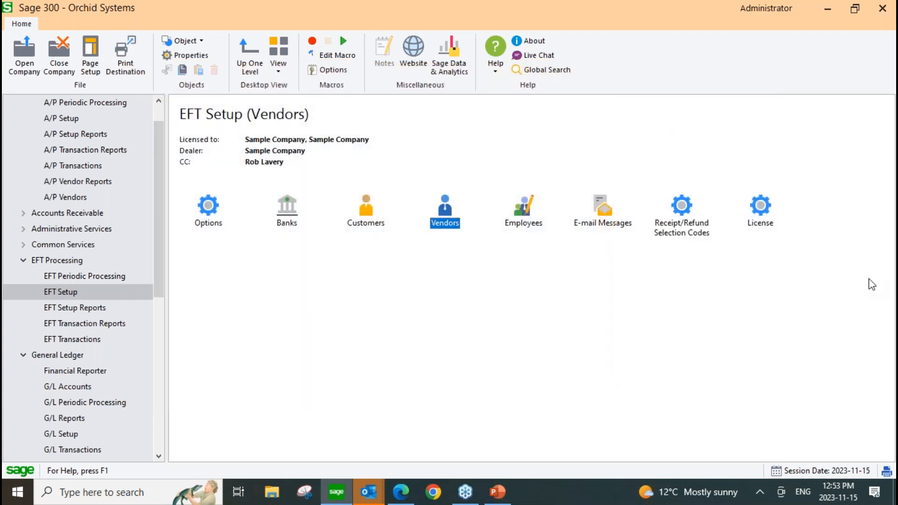